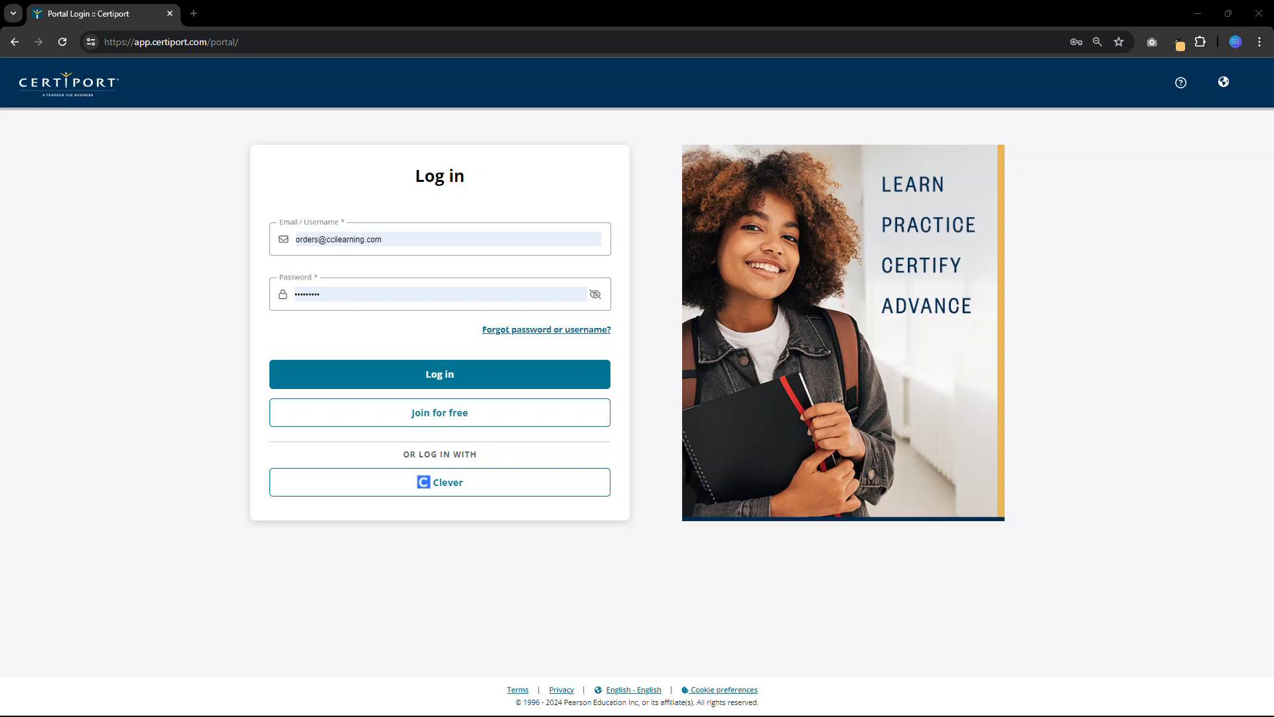
- Log in to the portal with the prefilled credentials and choose the Organization Administrator role
click(425, 375)
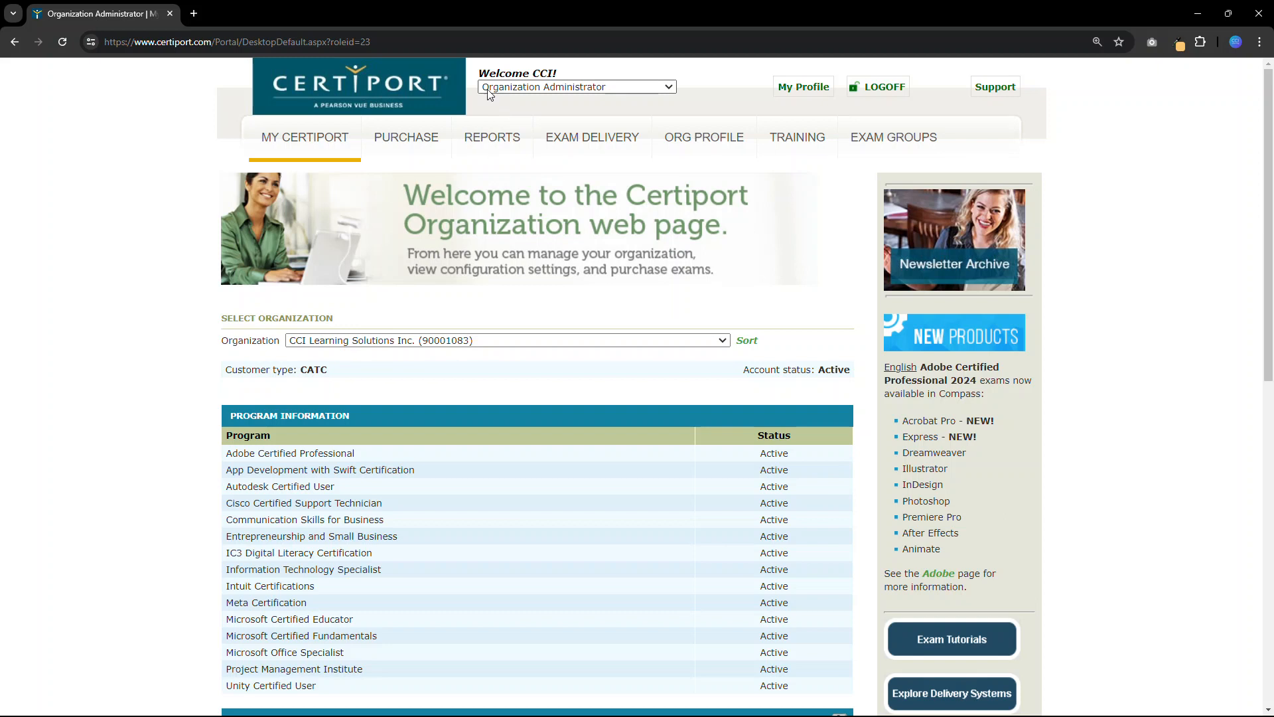
click(666, 92)
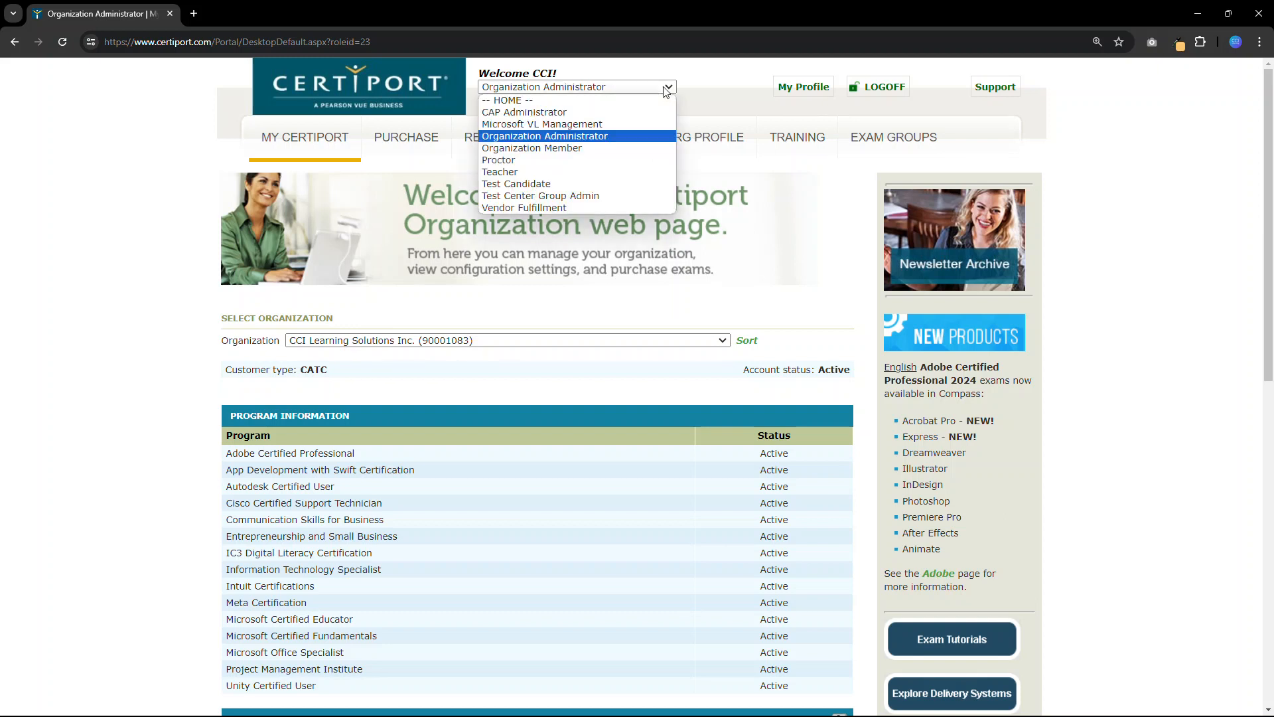
click(617, 137)
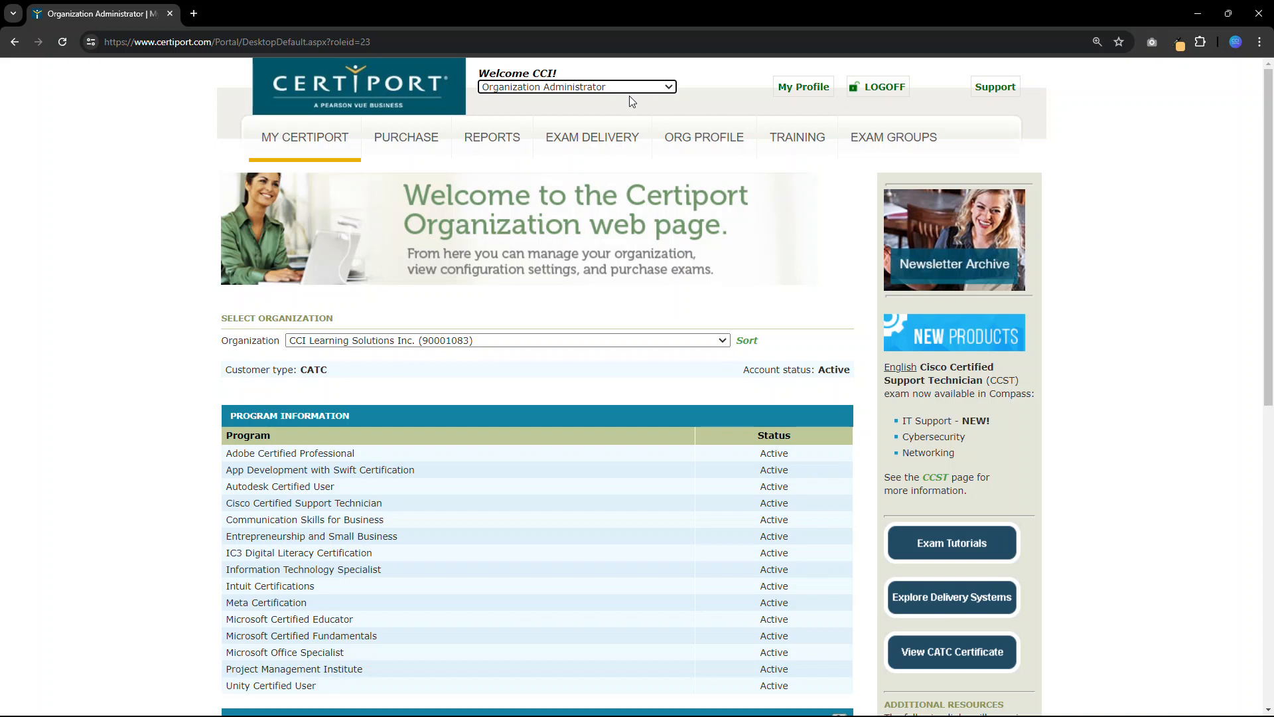
- Open the organization's list of exam groups
mouse_move(606, 125)
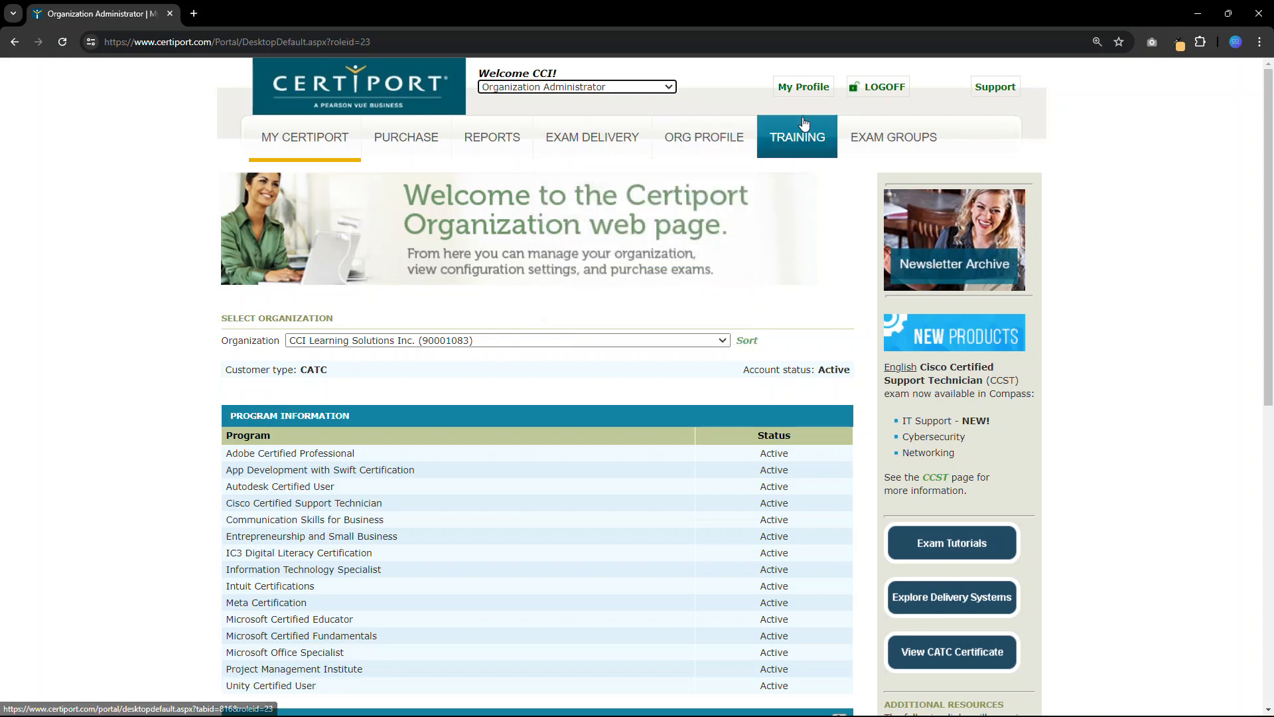
mouse_move(889, 146)
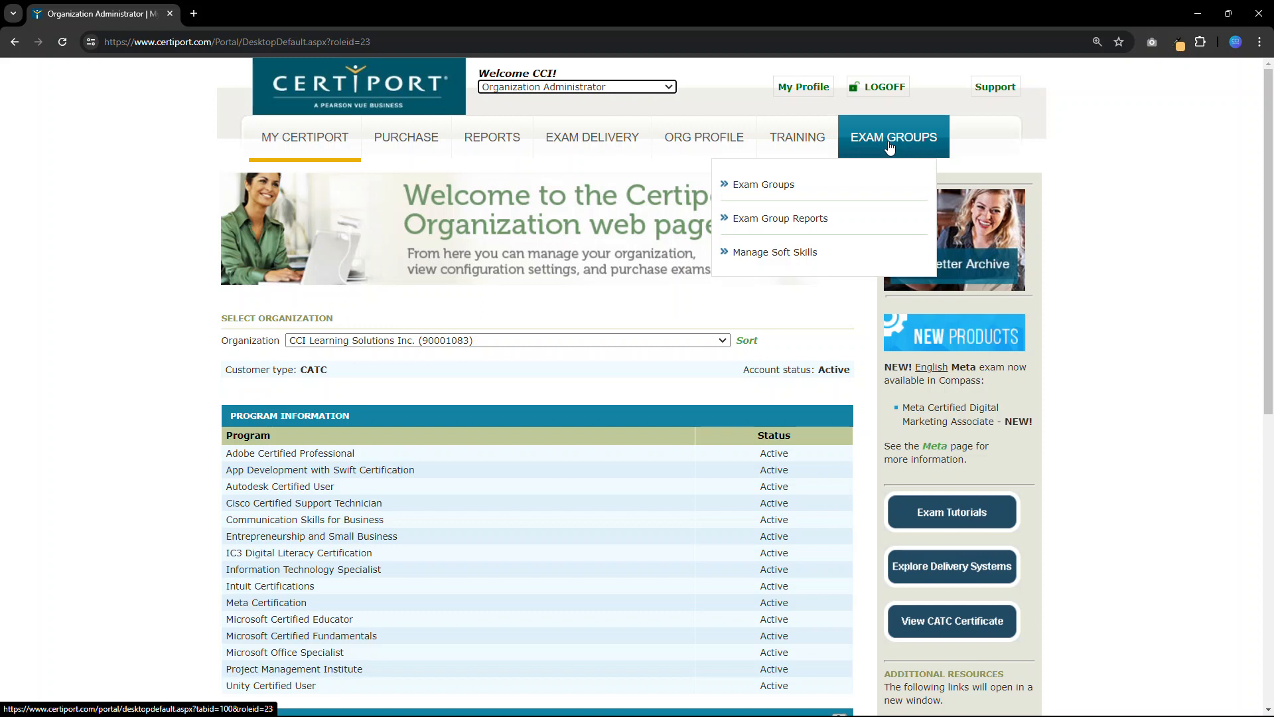
click(756, 188)
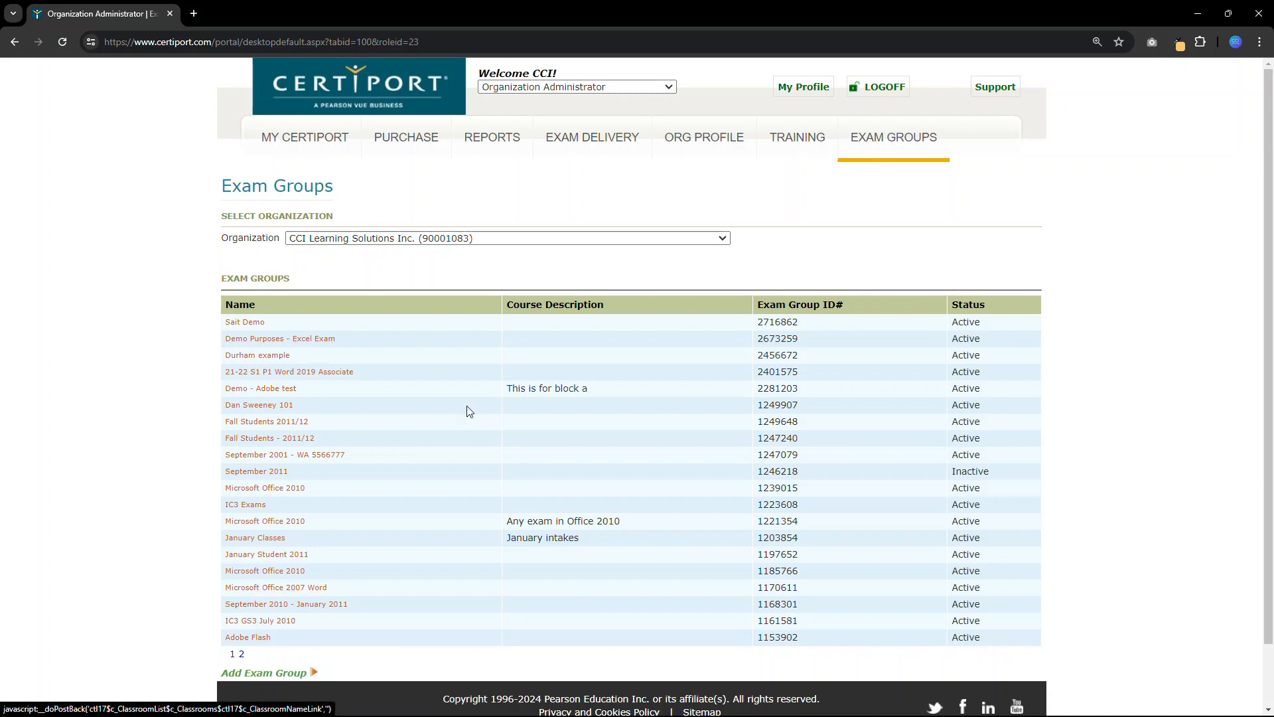
- Start a new exam group without a teacher and name it "Class name, section, year, semester,"
drag(758, 322, 811, 328)
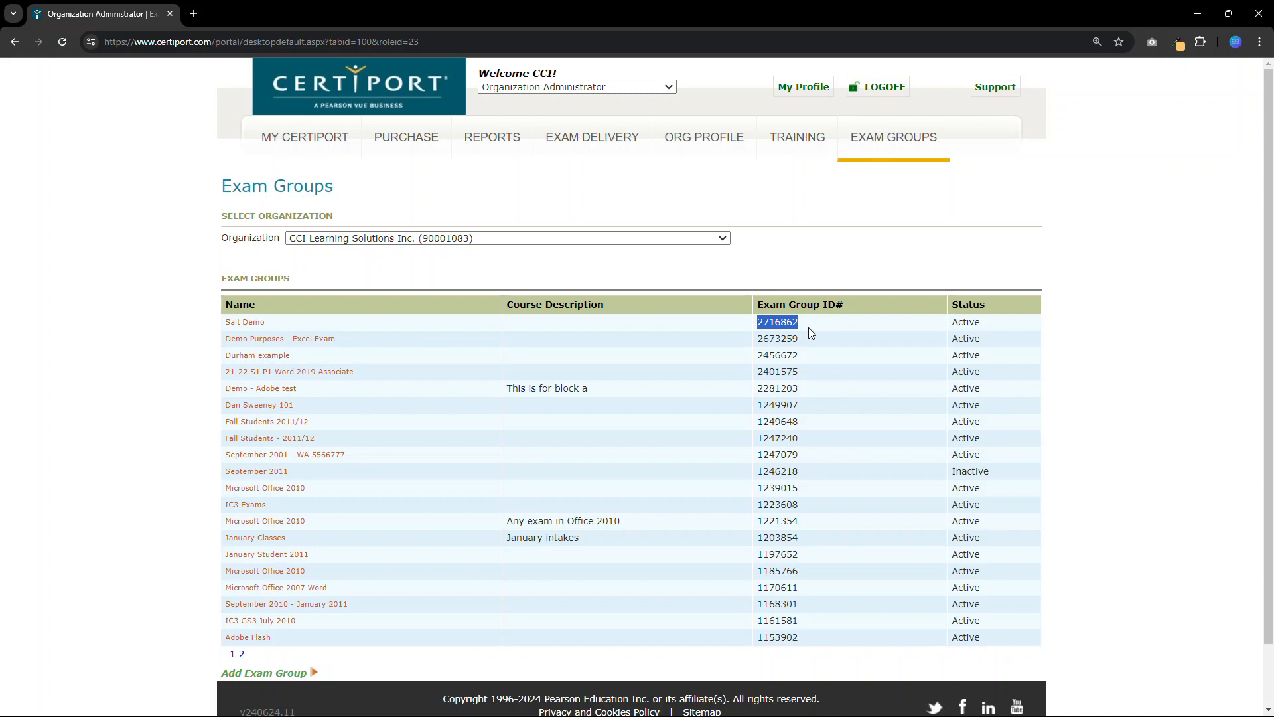
click(841, 251)
click(265, 674)
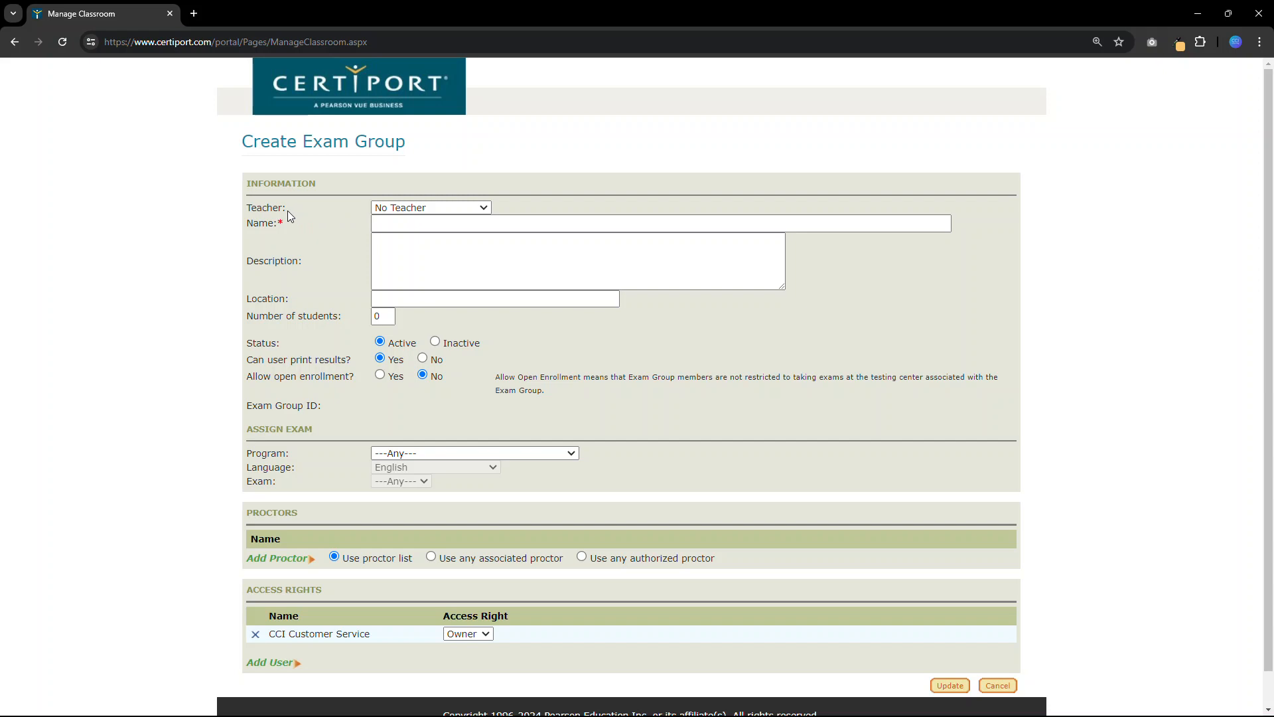
click(482, 208)
click(482, 211)
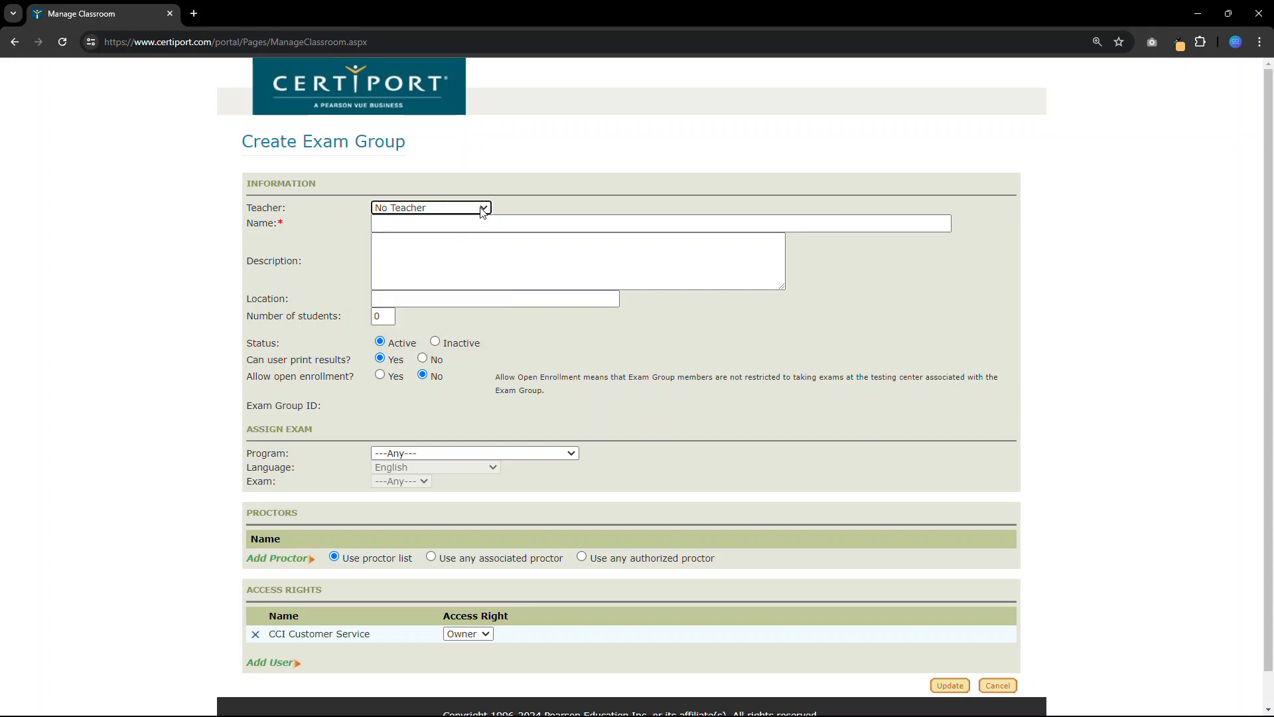
click(428, 224)
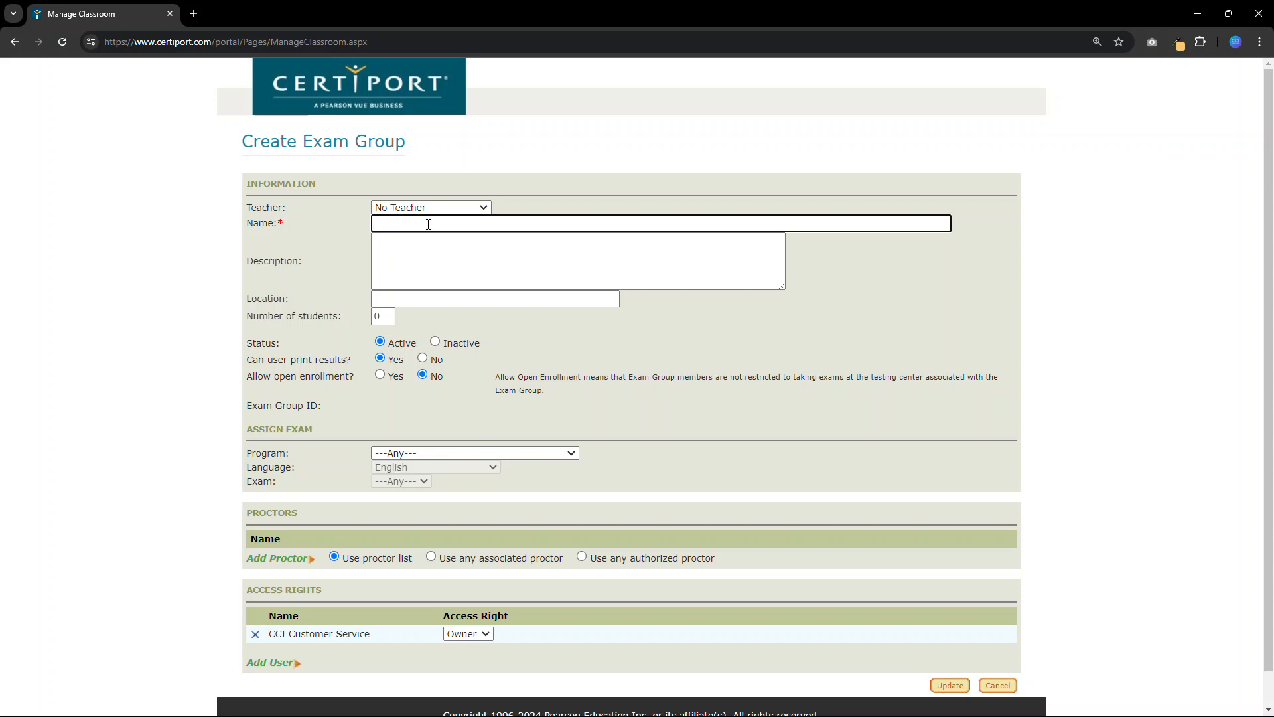
text(Ca)
text(ass name se)
text(ction)
text(, year)
text(, semester,)
- Enter "For demo purposes" as the exam group's description
click(424, 261)
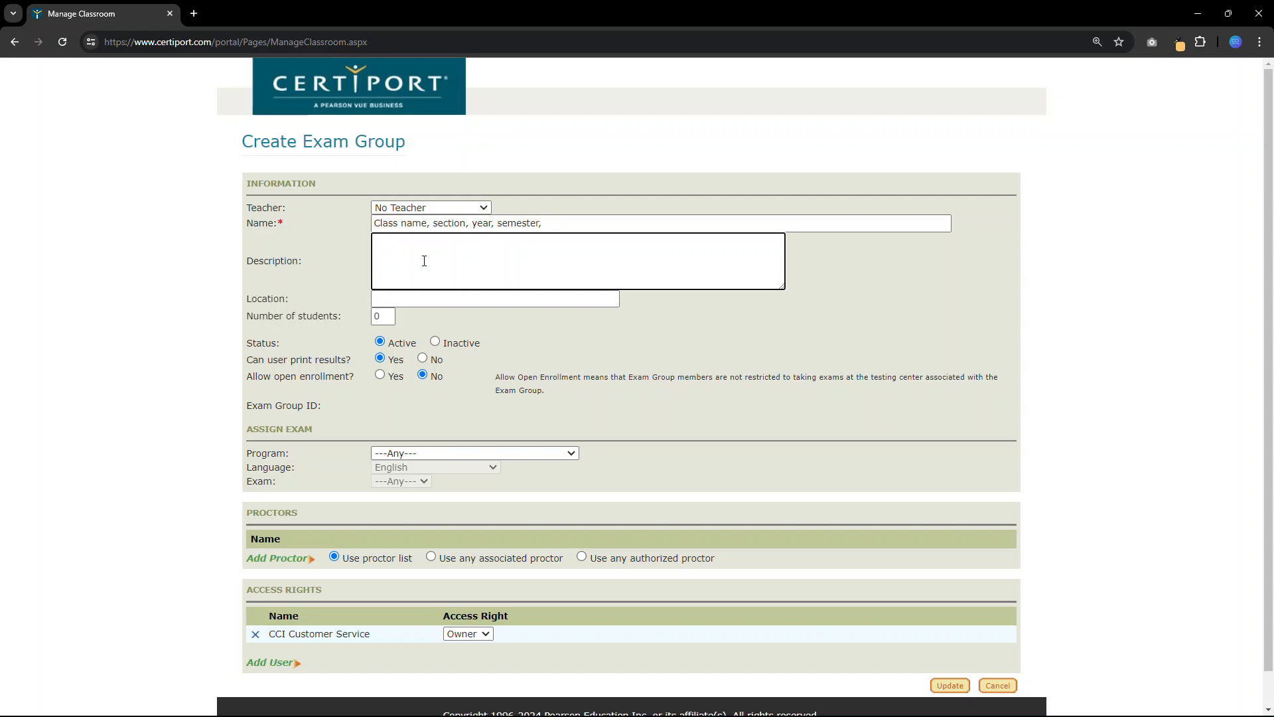
text(For demo purposes)
- Set the number of students to 32 and allow open enrollment for the exam group
click(383, 316)
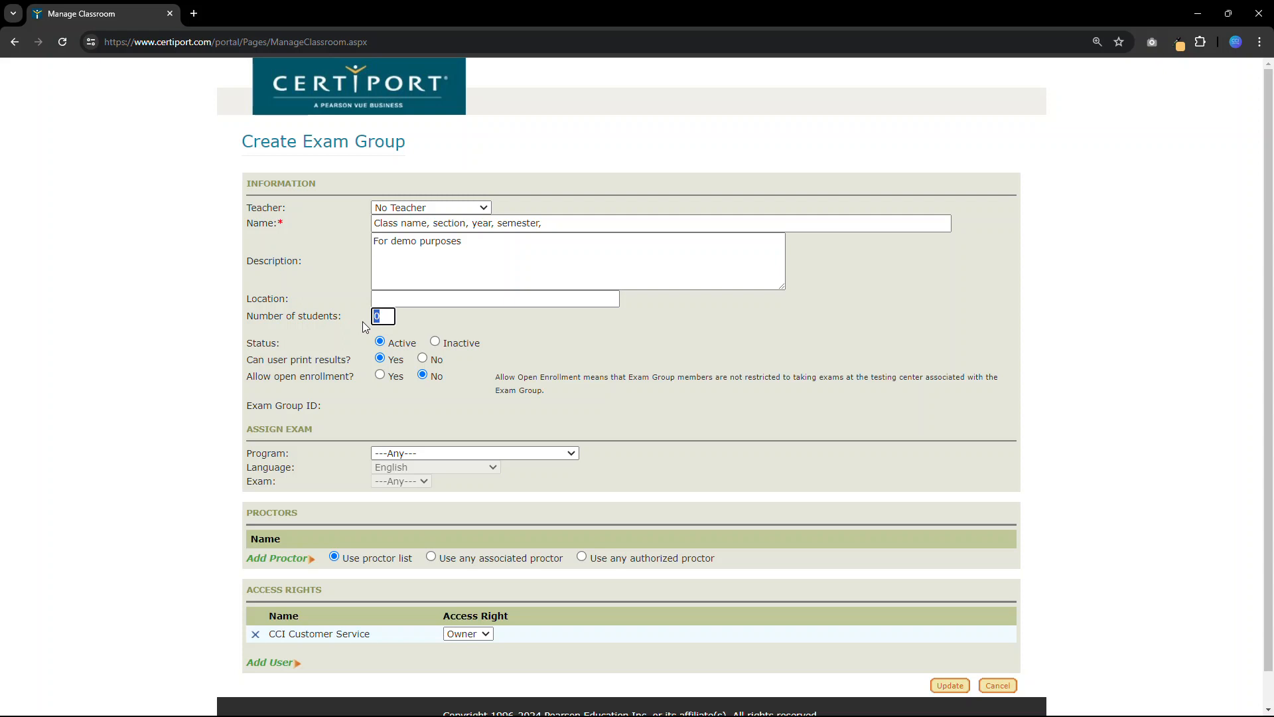
text(32)
click(380, 376)
- Assign the Microsoft Office Specialist program, English language and Microsoft Excel (Microsoft 365 Apps) exam to the group
scroll(463, 414, down, 1)
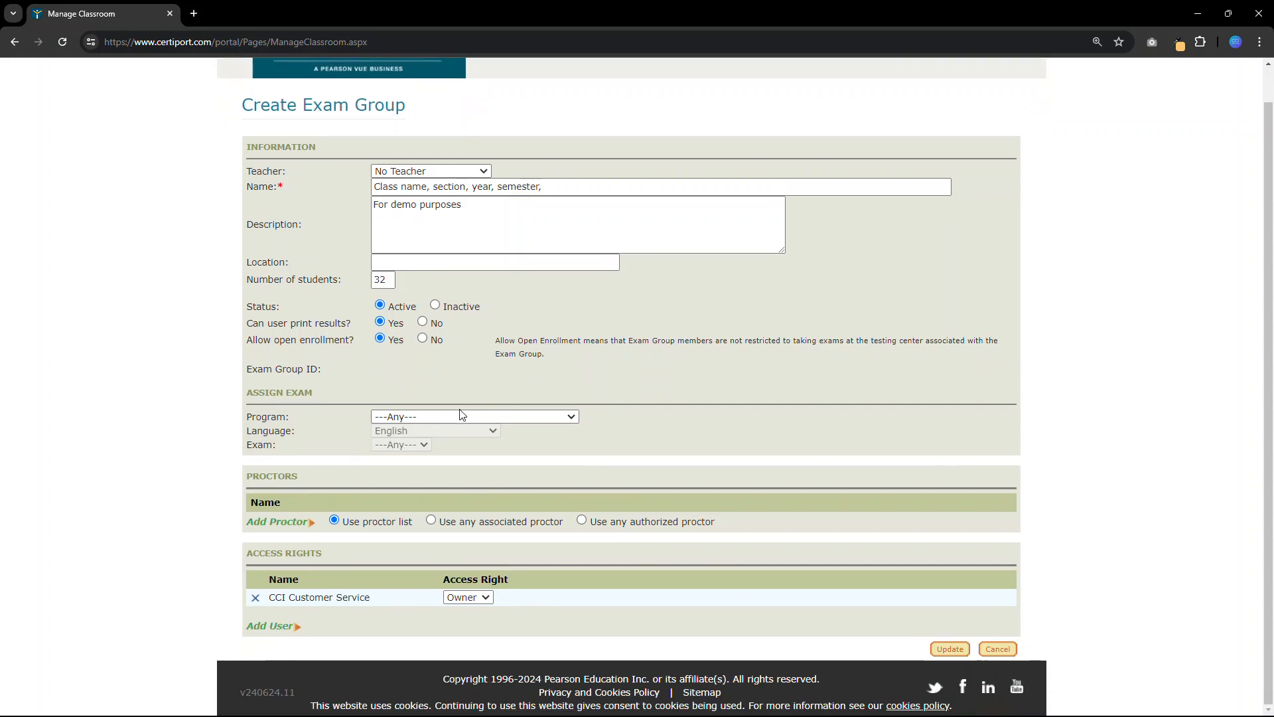
click(556, 418)
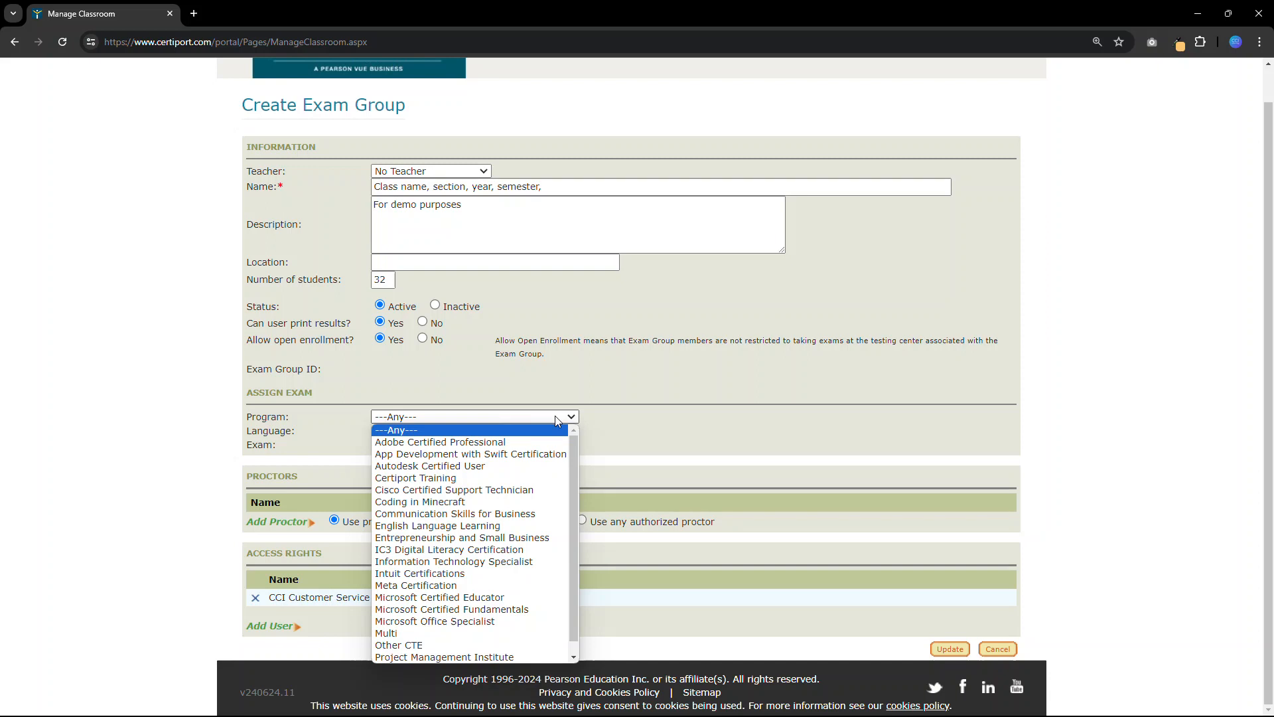
click(530, 622)
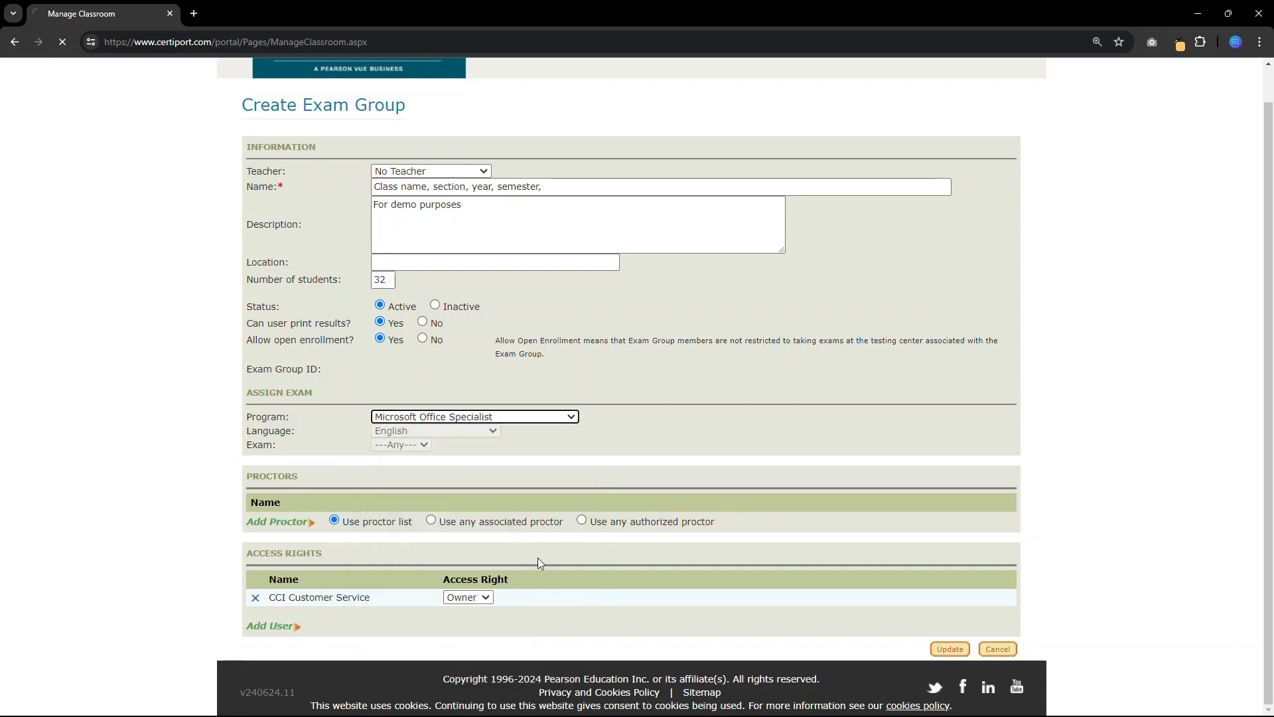
click(492, 468)
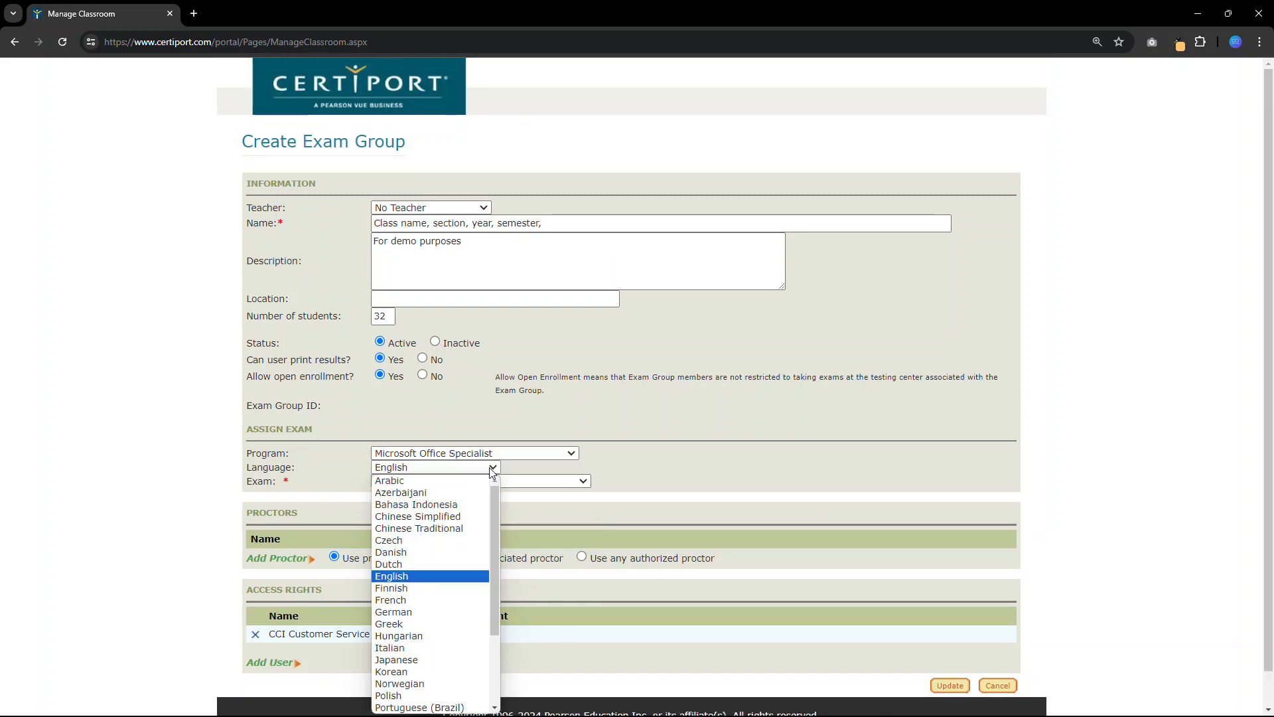
click(492, 469)
click(484, 481)
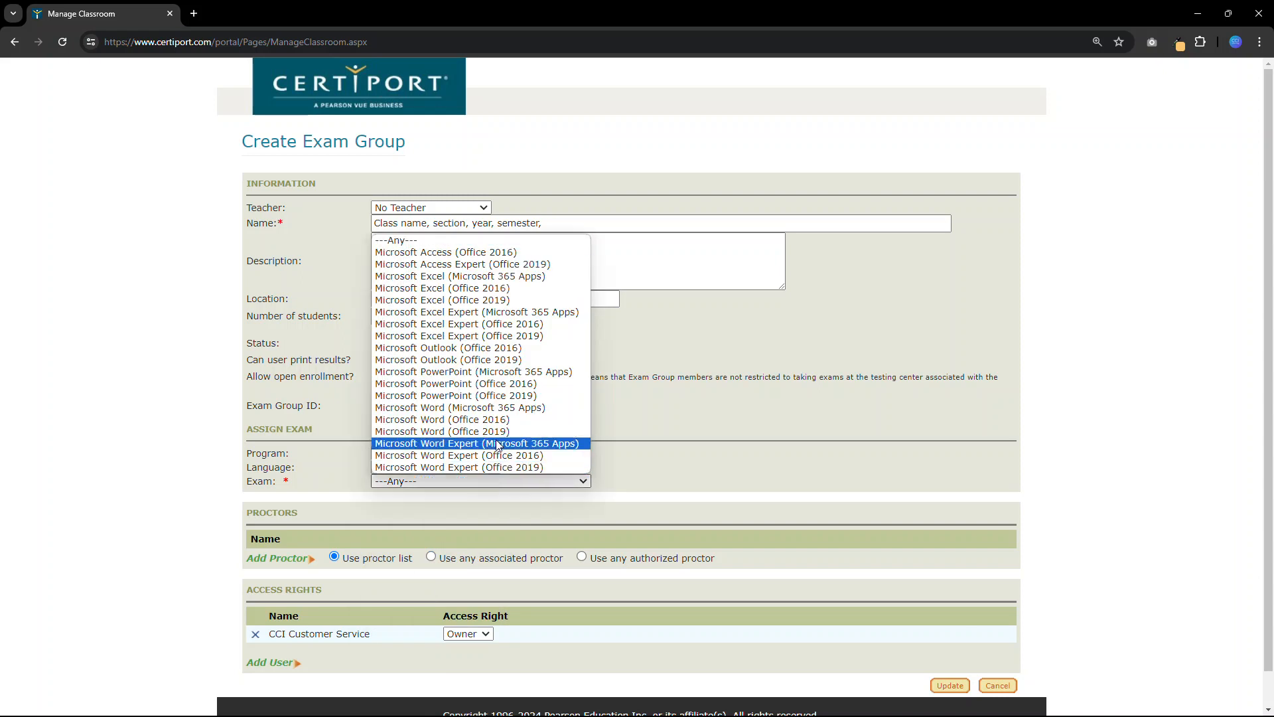
click(503, 278)
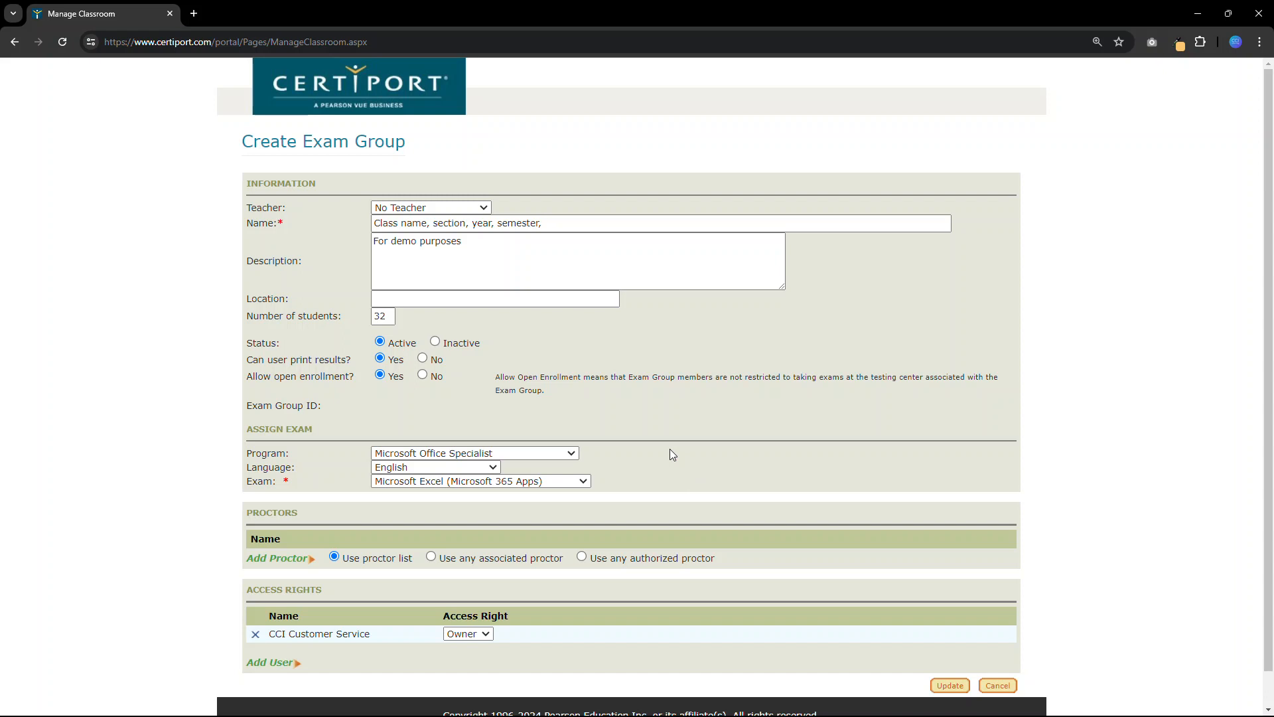
click(584, 481)
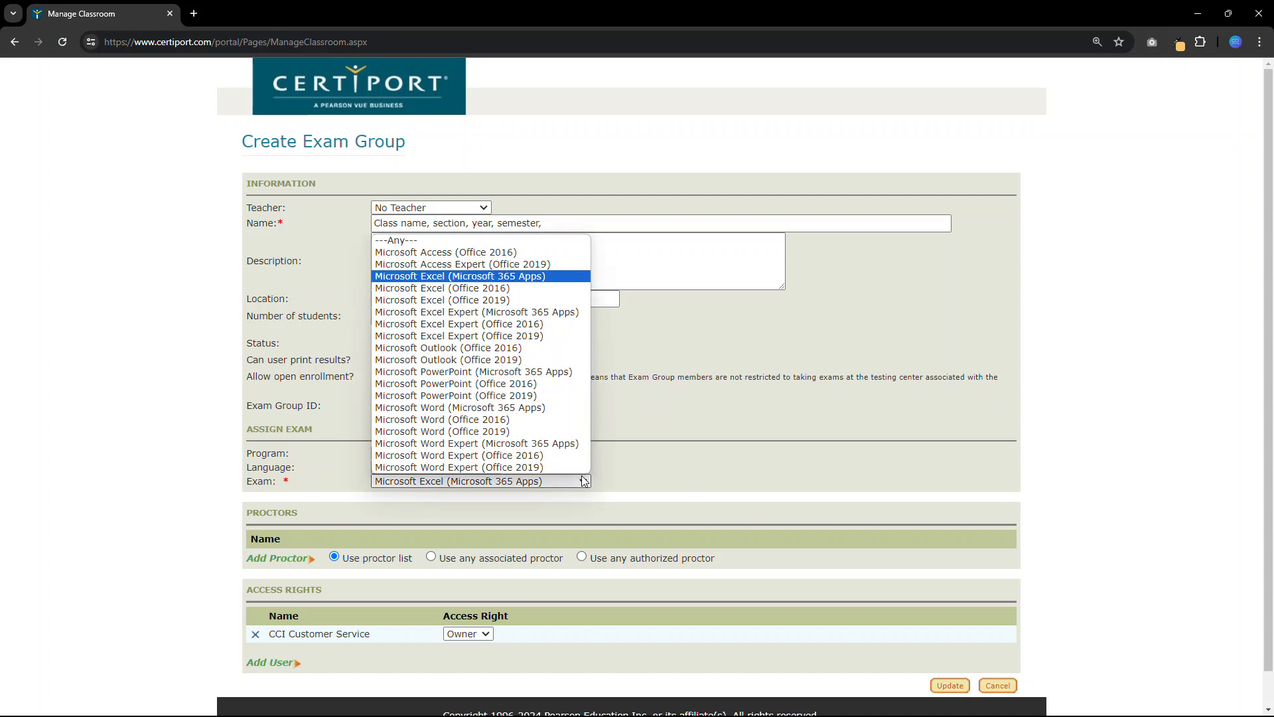
click(512, 278)
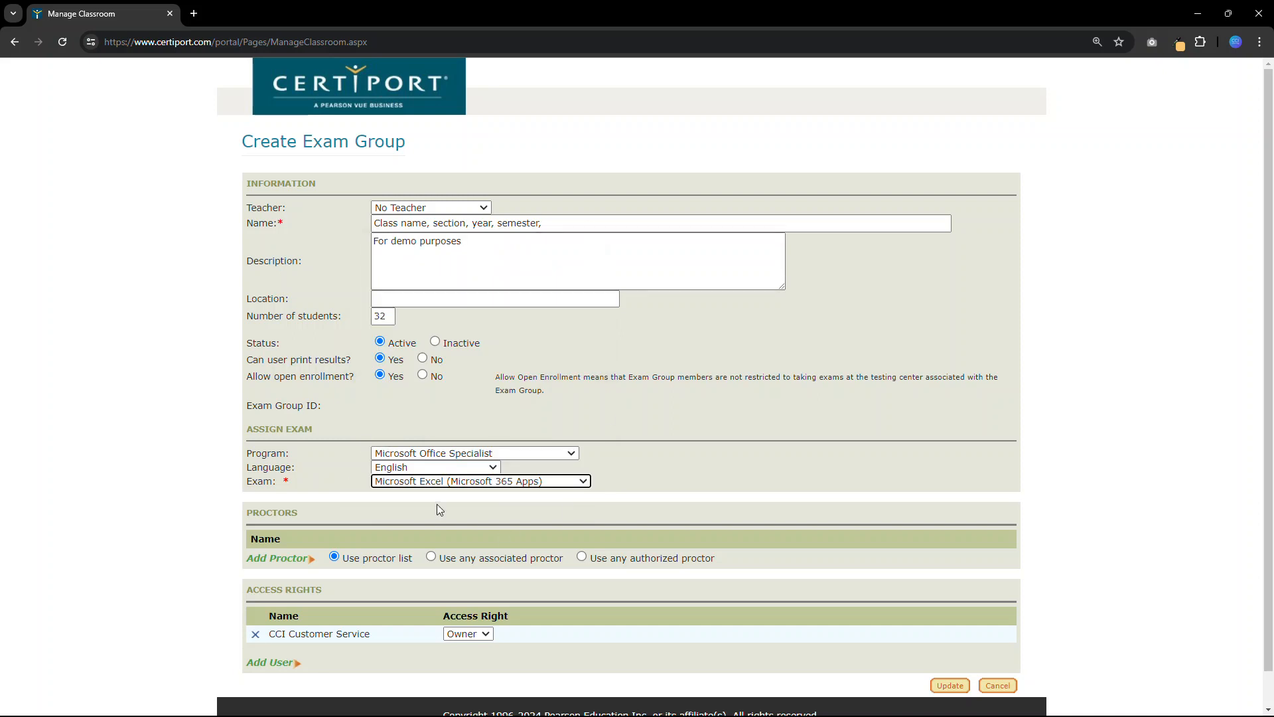
- Find a user by full name and add the matching person to the exam group's access rights
scroll(438, 508, down, 1)
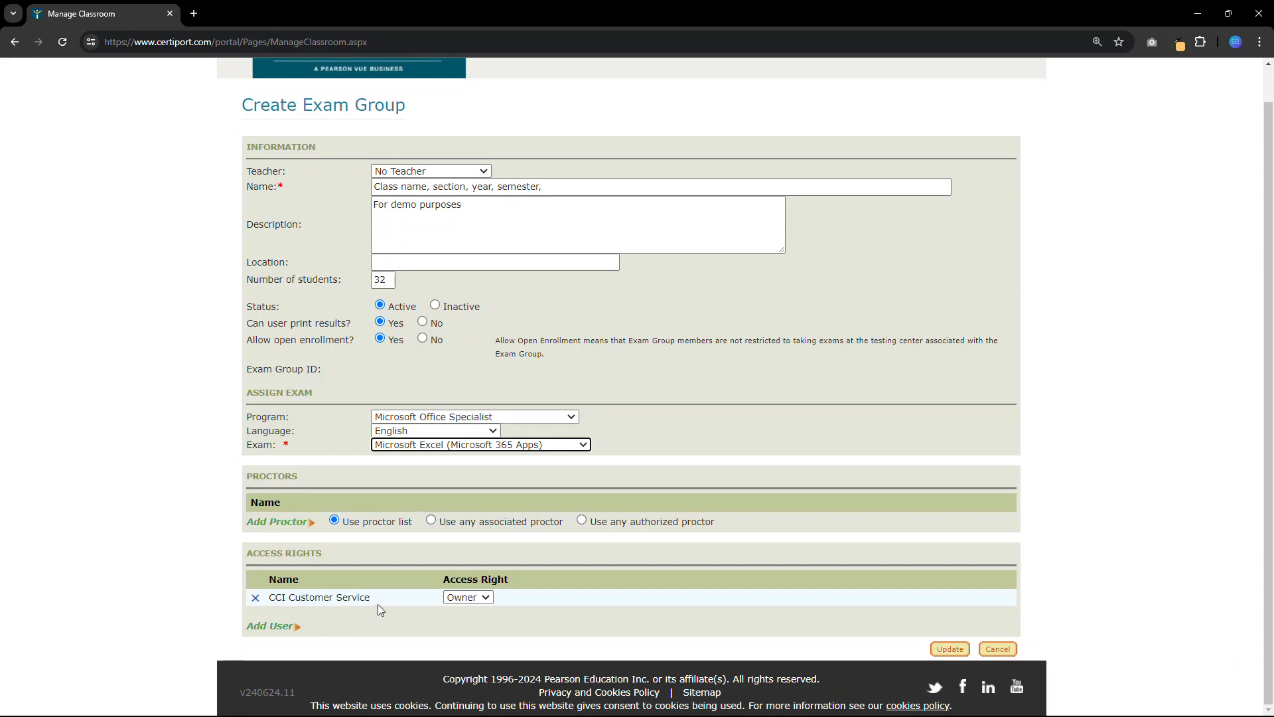
click(483, 599)
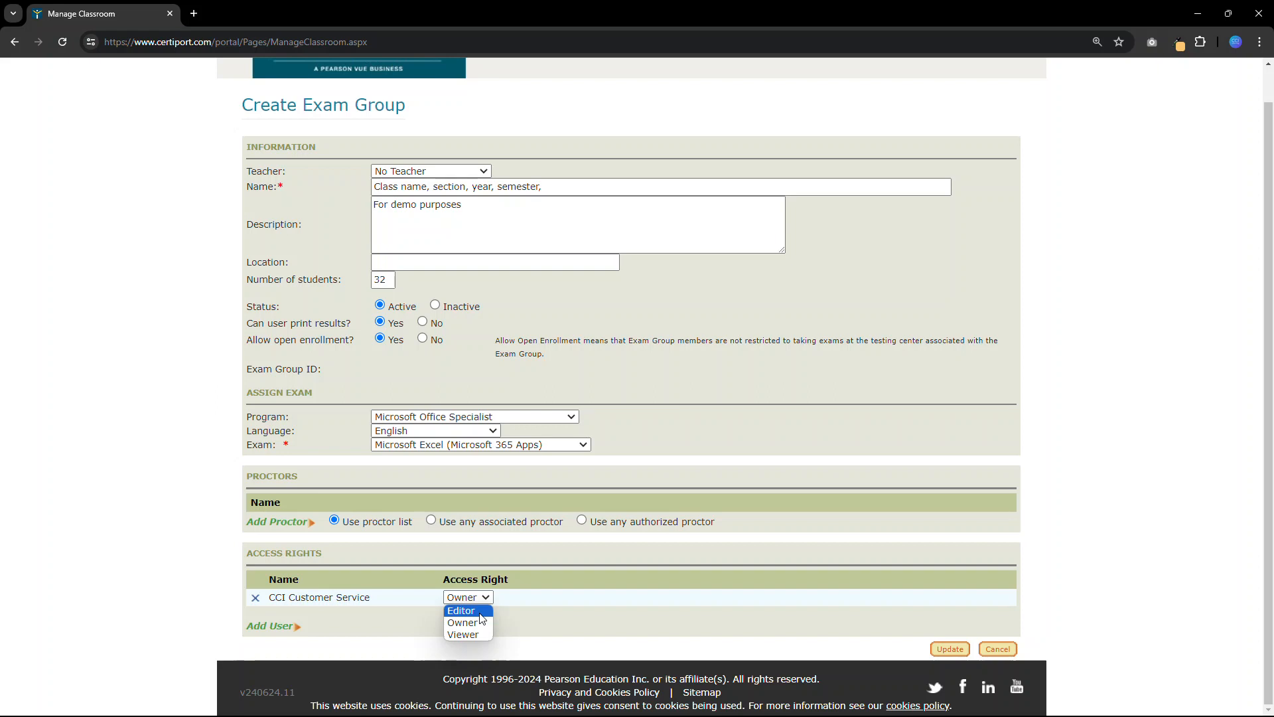
click(253, 630)
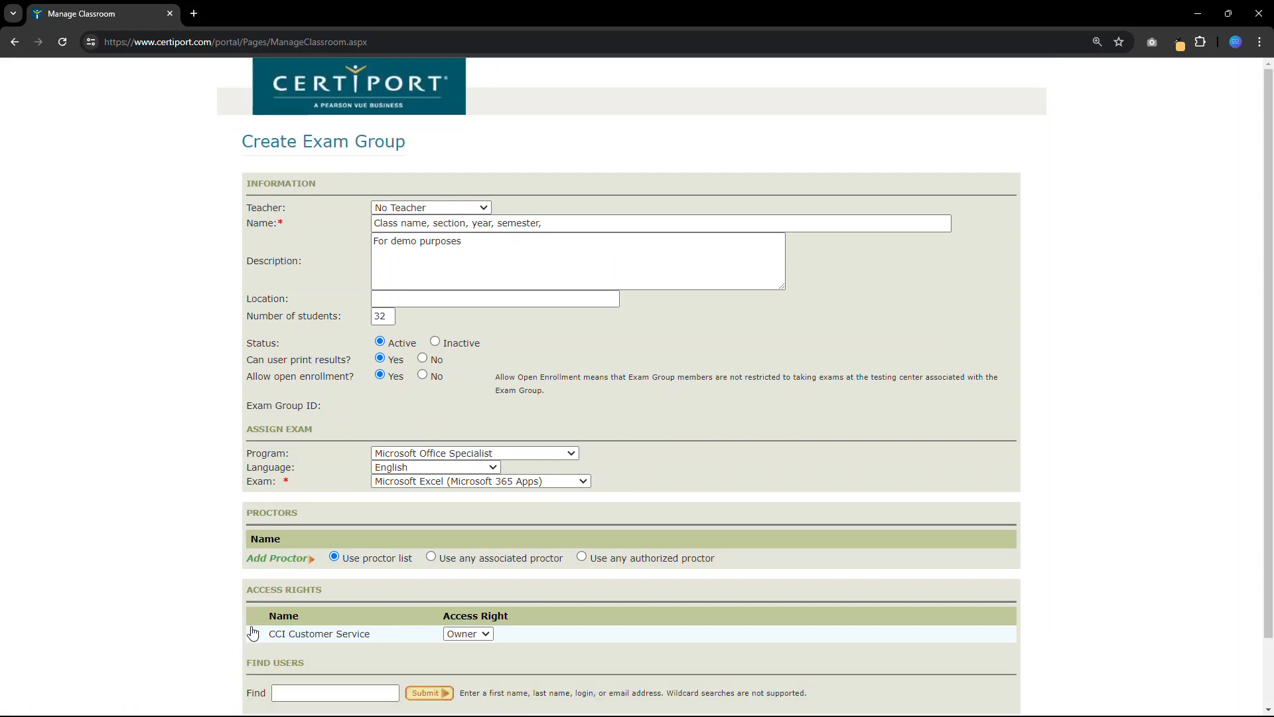
scroll(253, 633, down, 2)
click(291, 615)
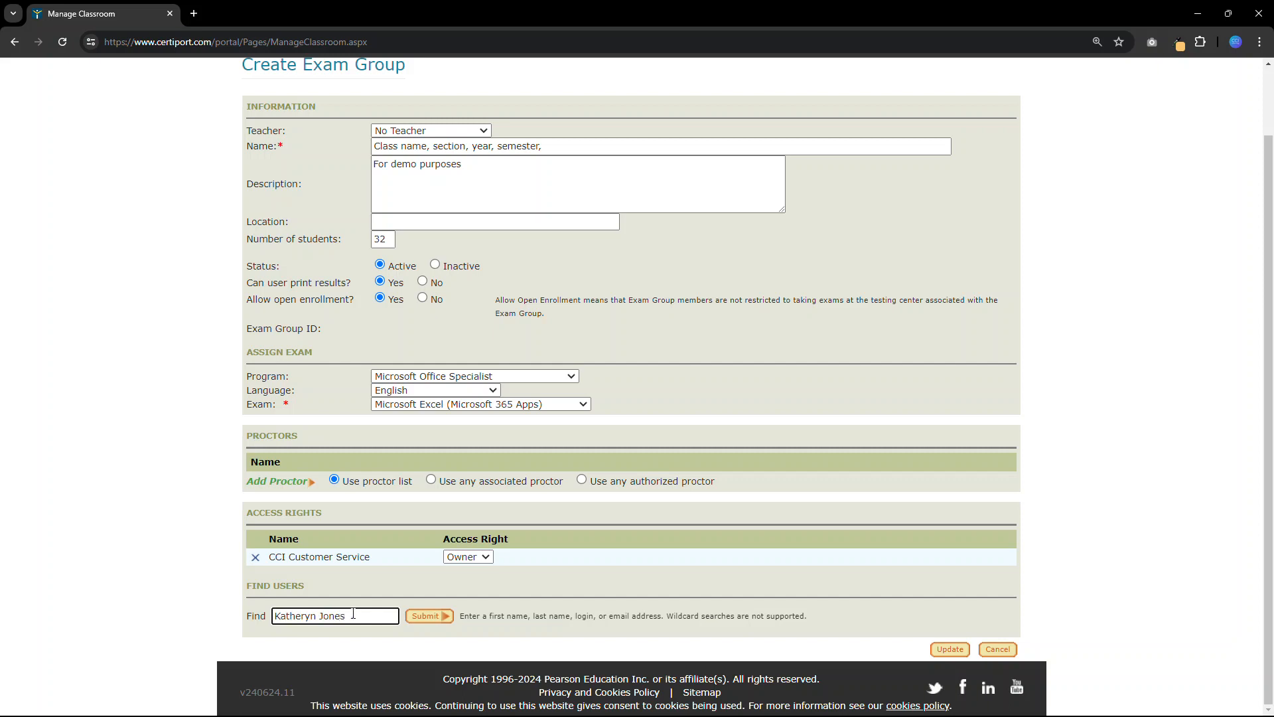
click(442, 623)
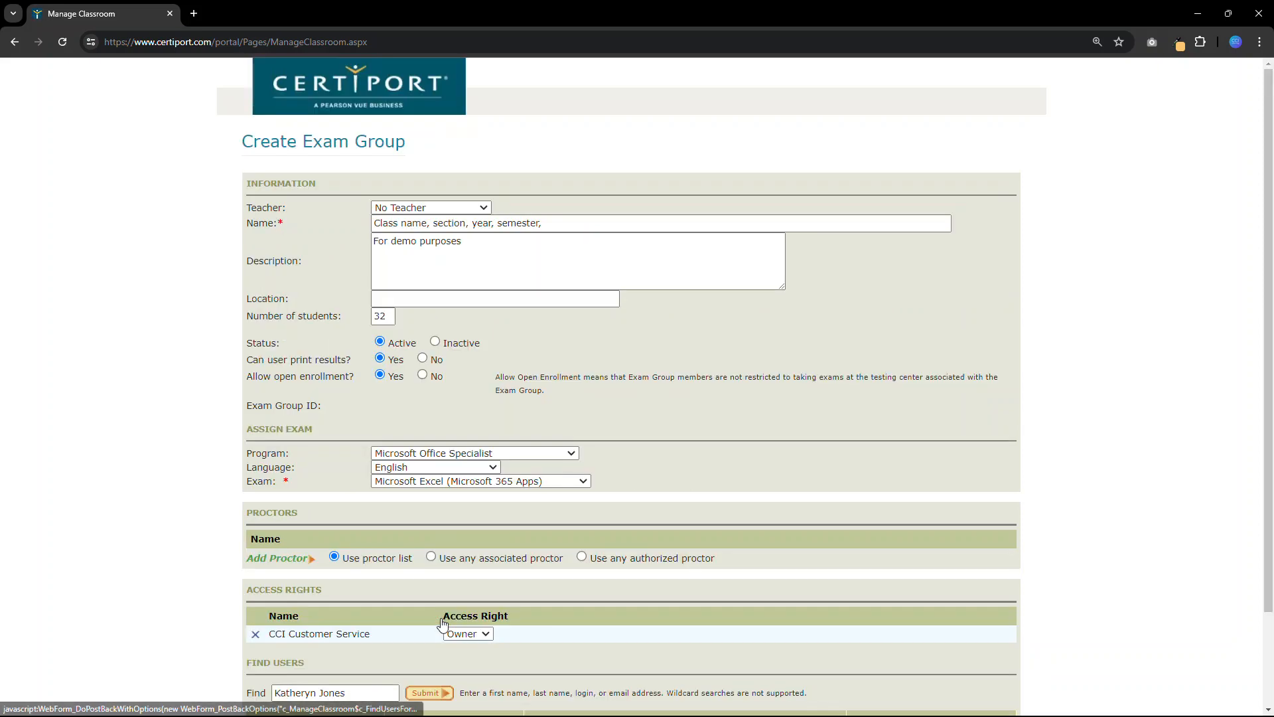
scroll(443, 624, down, 1)
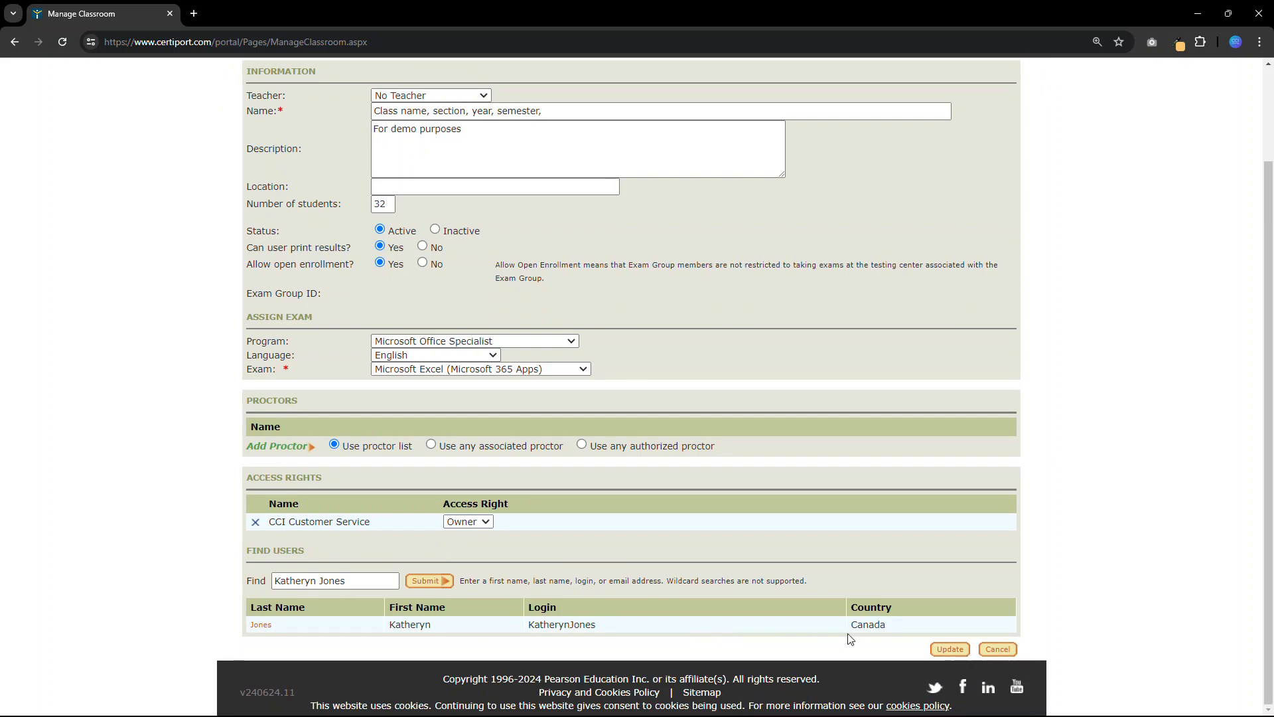
click(261, 625)
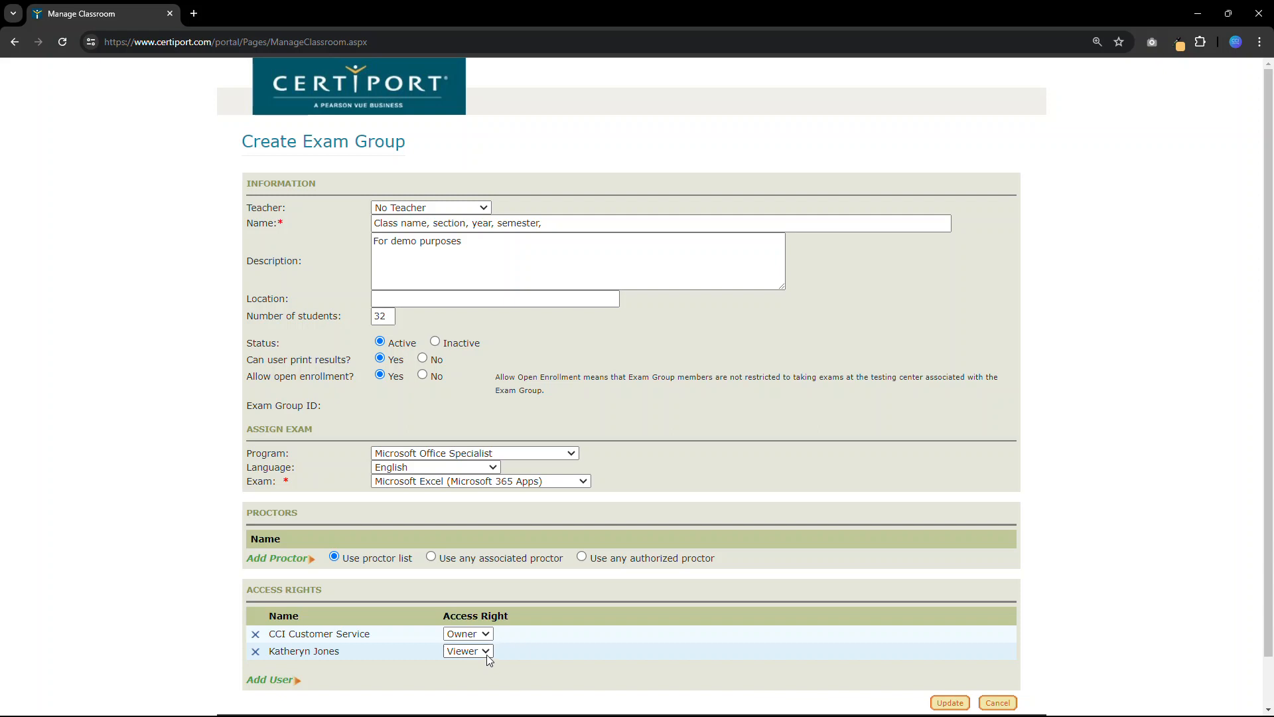
- Set the newly added user's access right to Editor
scroll(484, 654, down, 1)
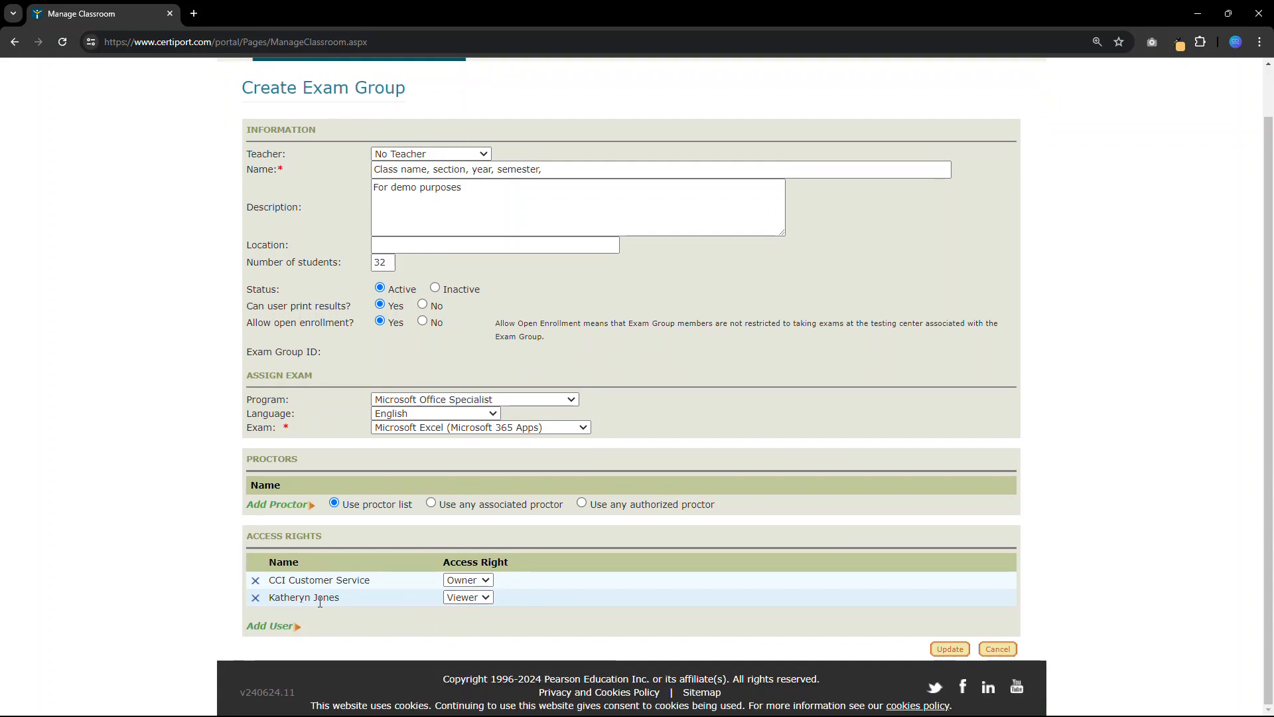
click(485, 600)
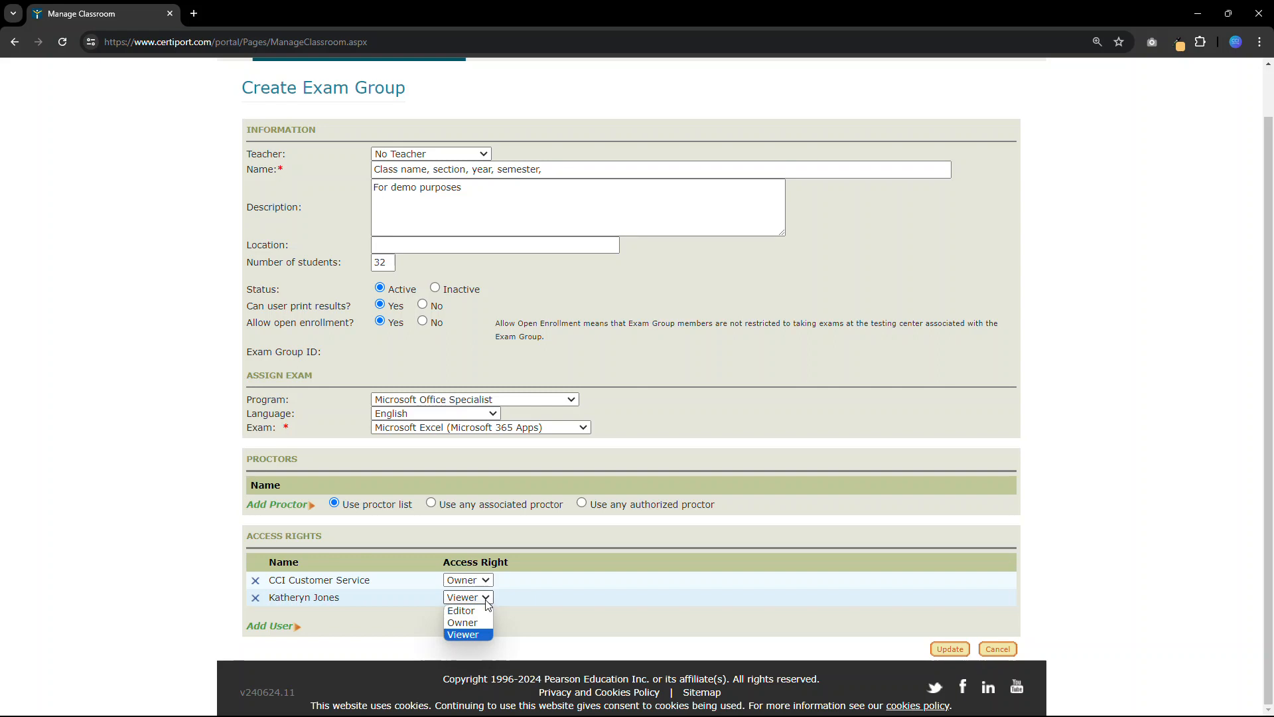
click(474, 610)
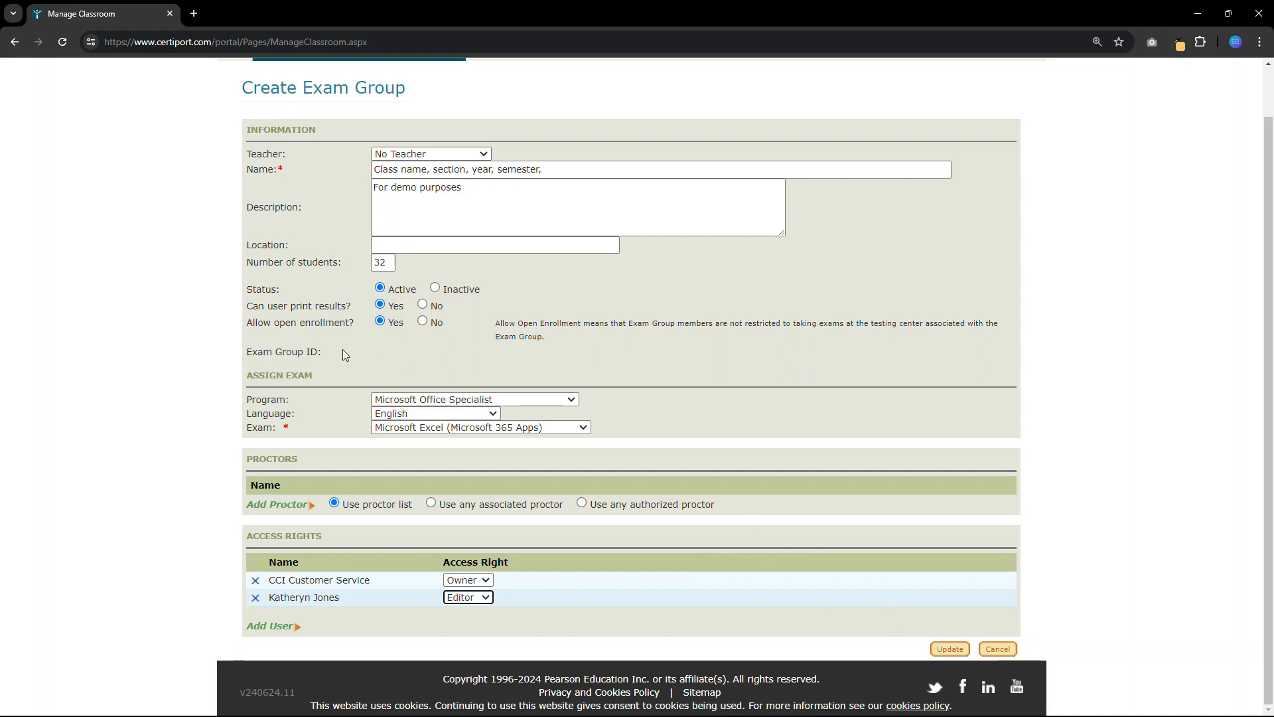
- Save the exam group, check its assigned Exam Group ID and return to the exam groups list
drag(246, 351, 323, 355)
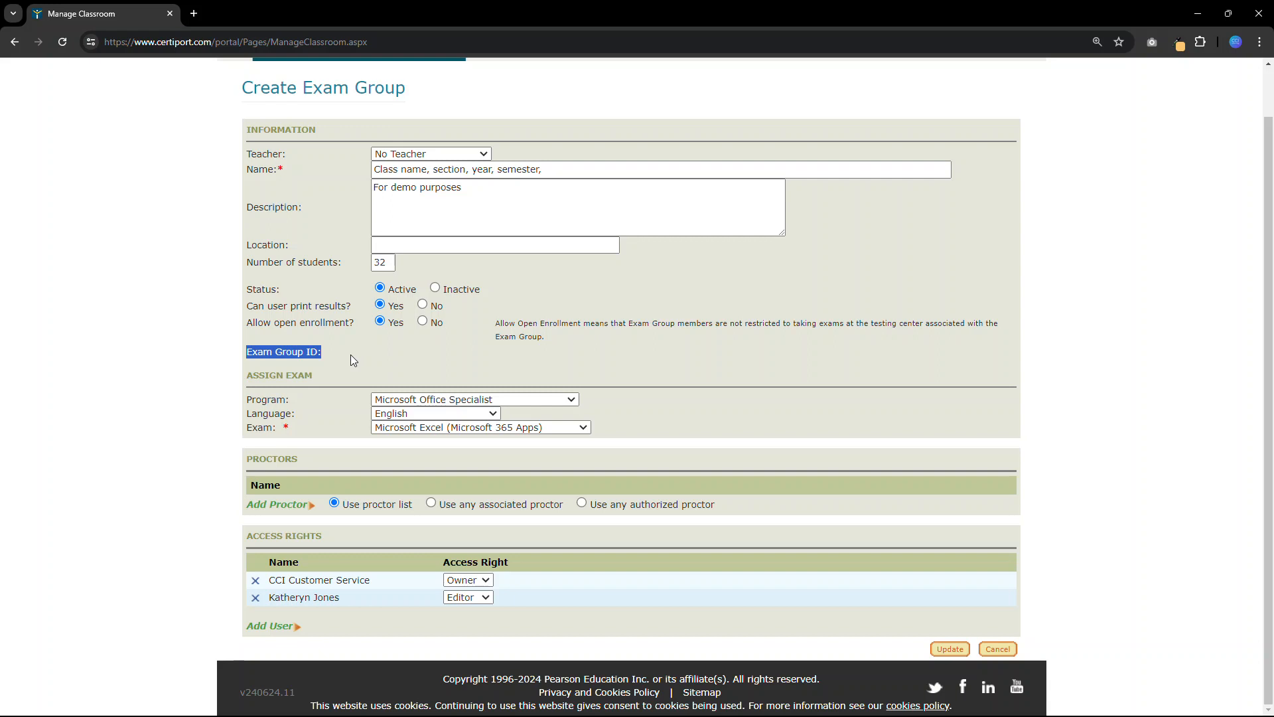
click(350, 354)
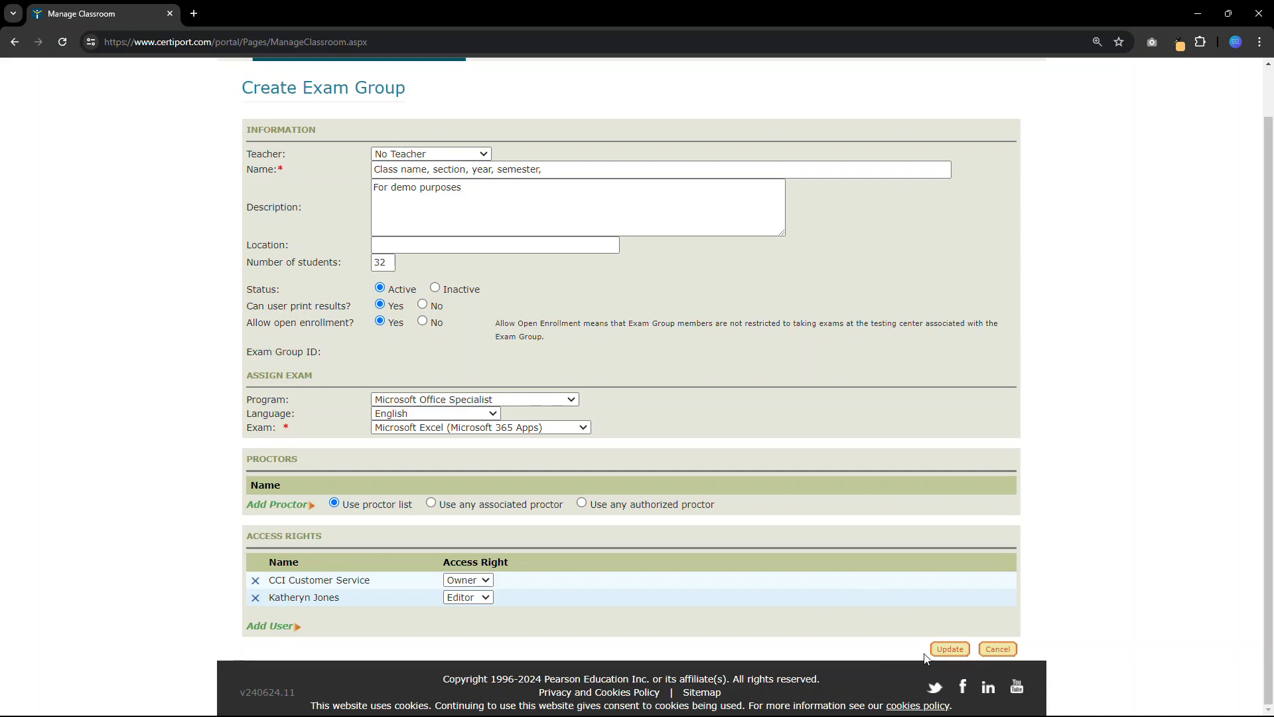
click(947, 653)
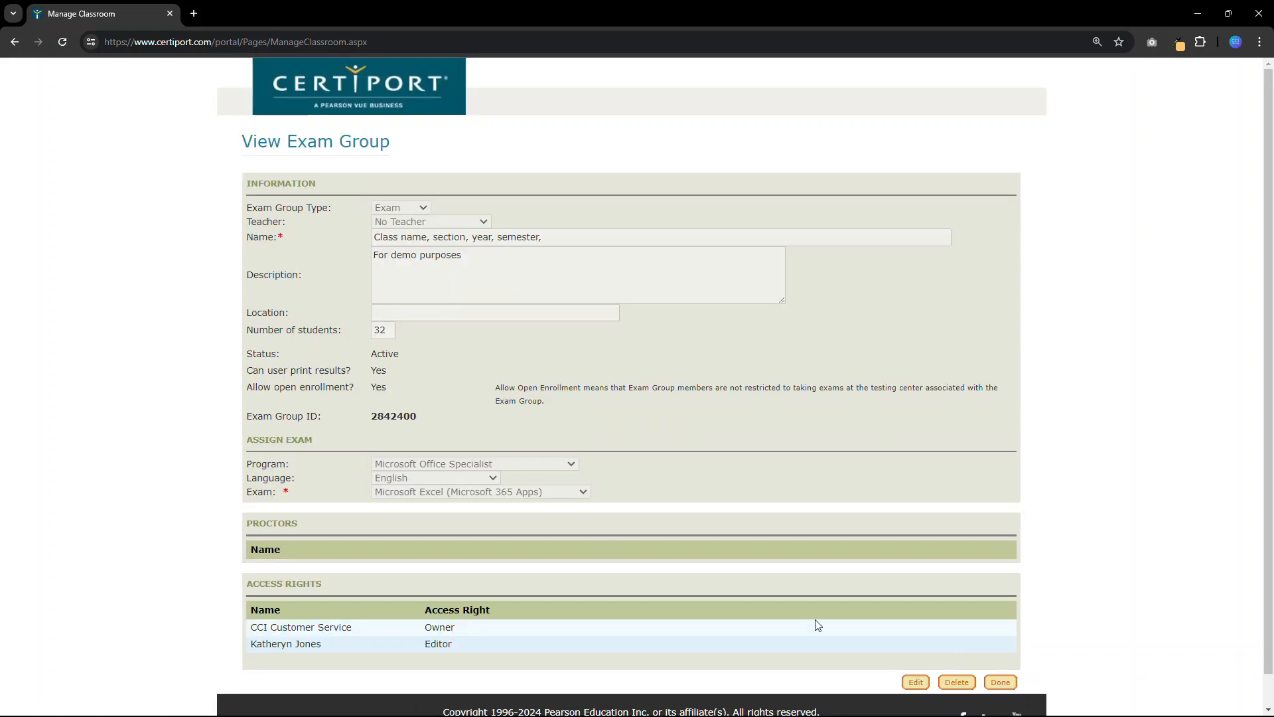
drag(371, 416, 417, 416)
click(458, 424)
click(1000, 684)
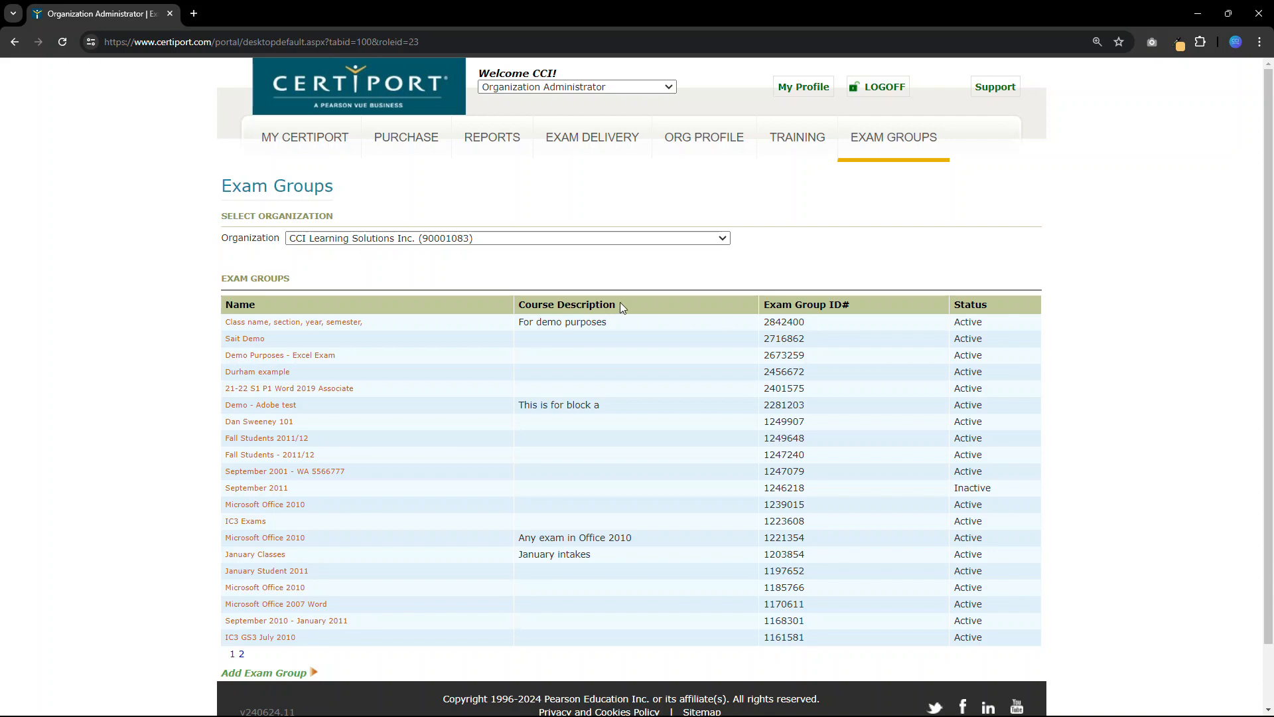
- Open the newly created exam group and review its details down to the access rights
click(296, 325)
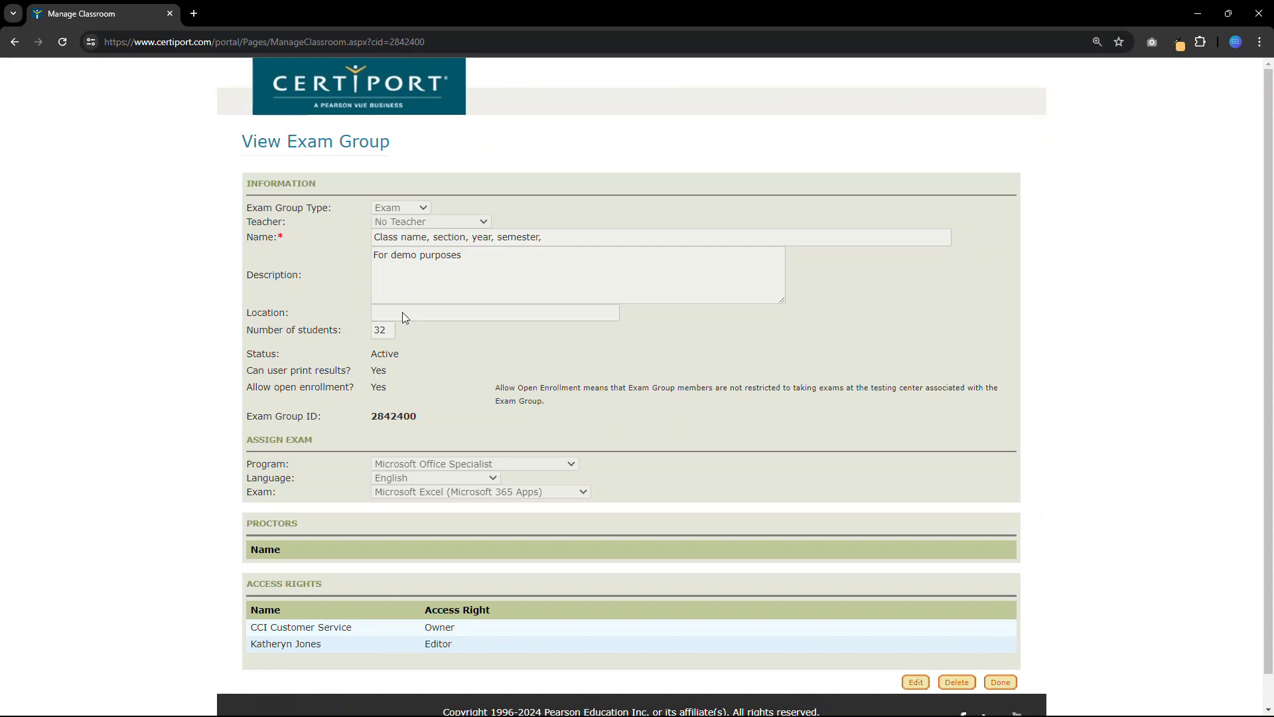
scroll(402, 353, down, 1)
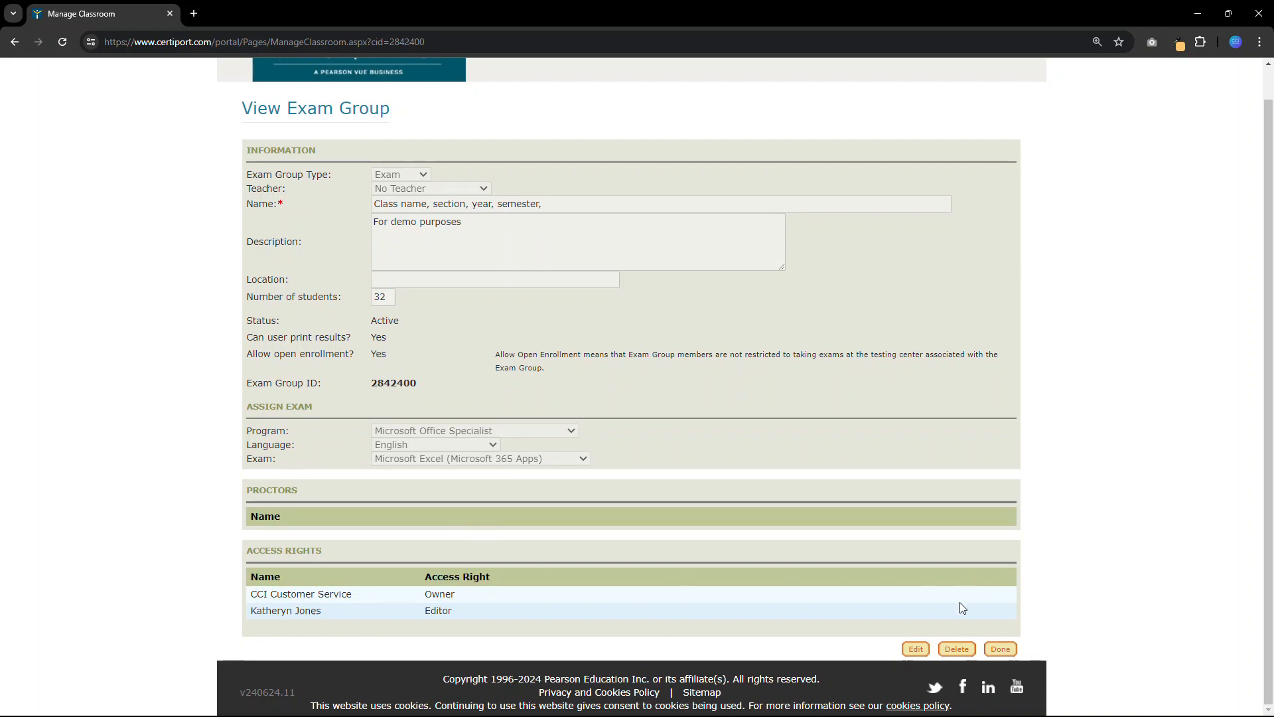
- Open the exam group for editing, update it with its existing settings and return to the exam groups list
click(916, 653)
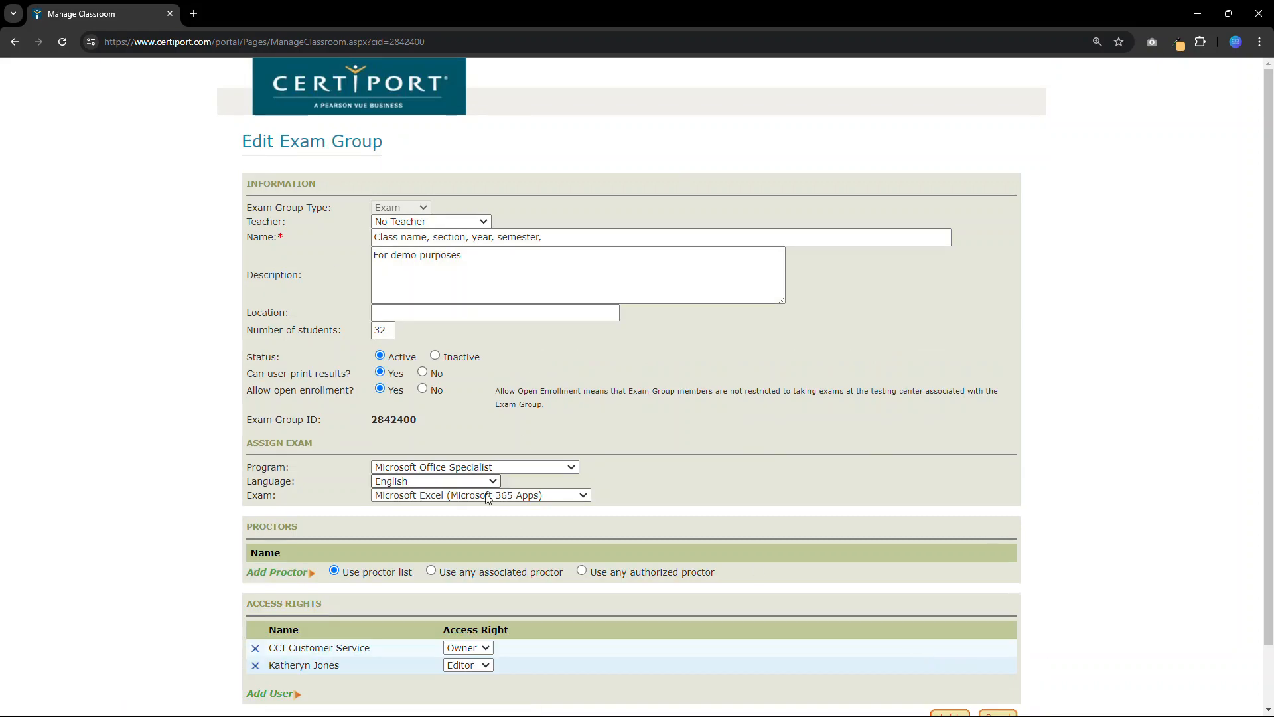
scroll(664, 505, down, 1)
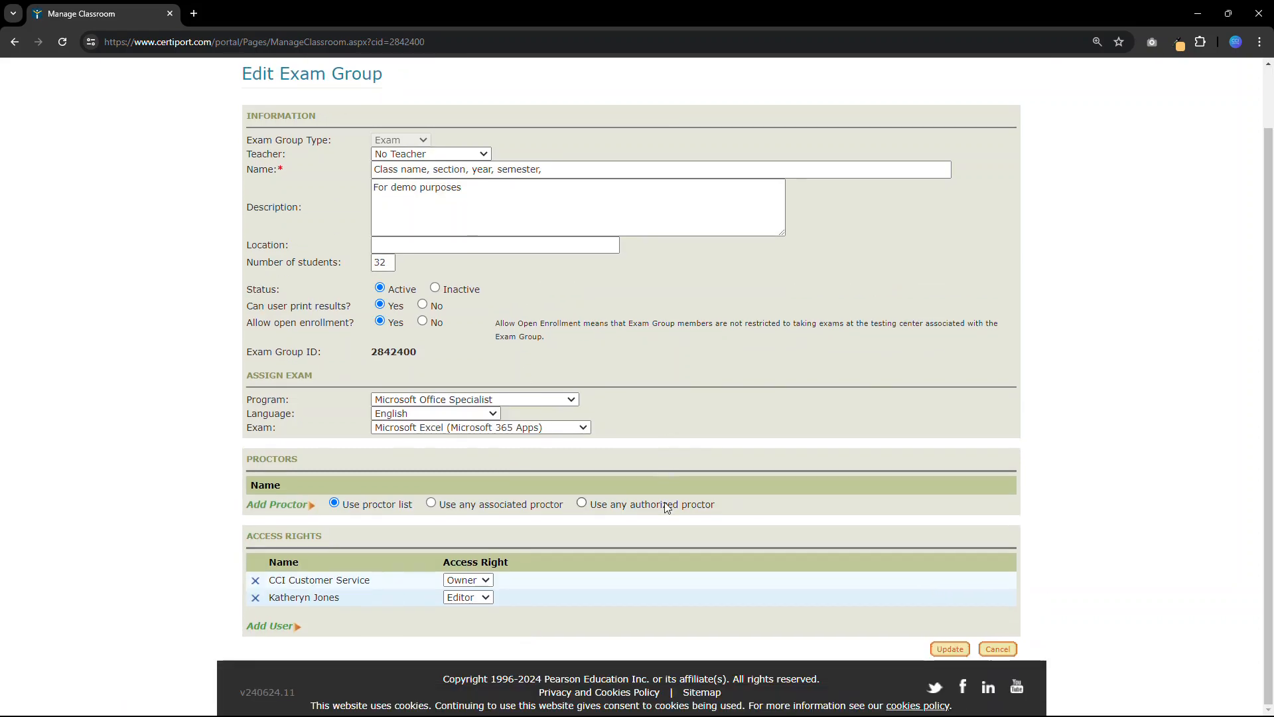
click(949, 650)
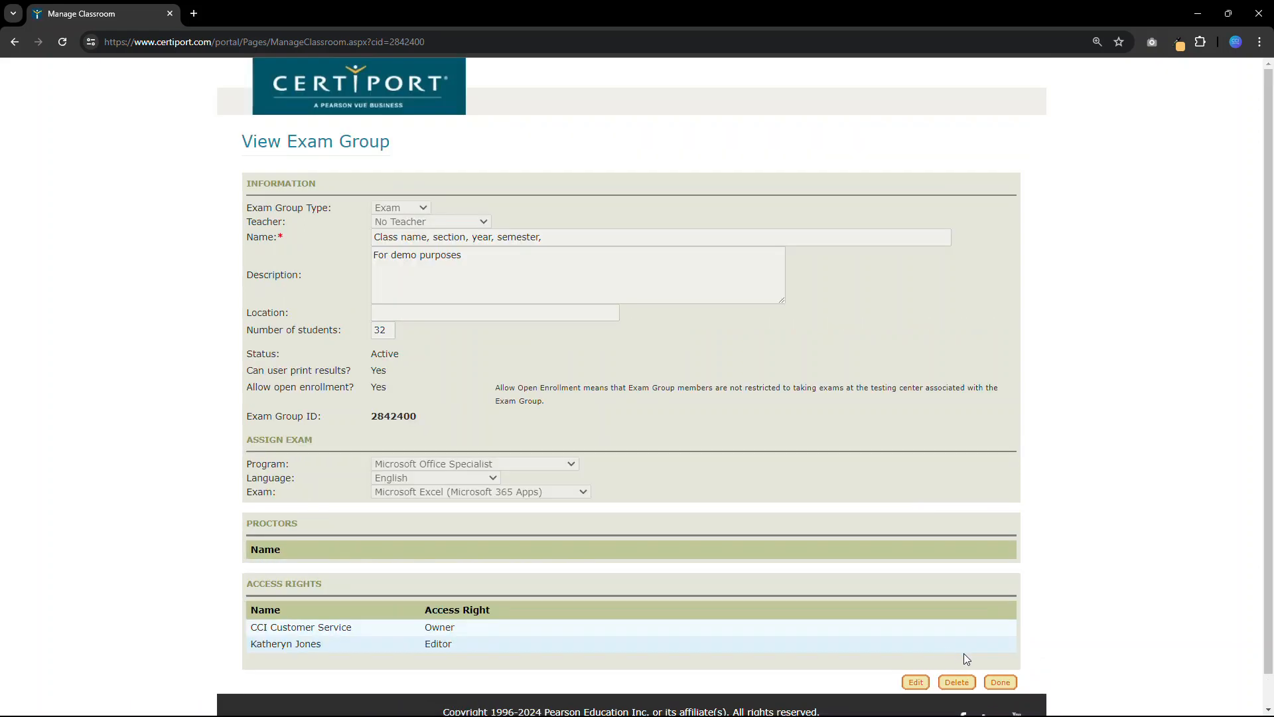
click(1002, 684)
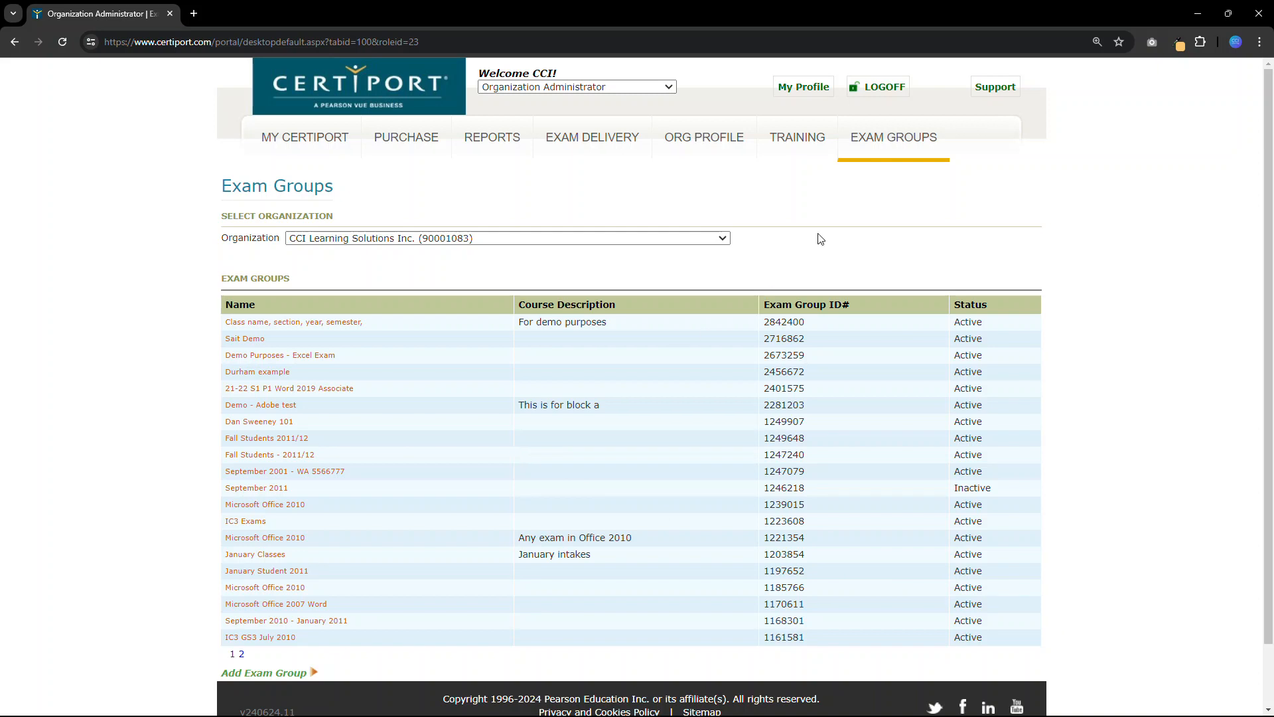
- Open the Exam Group Reports page and set the reports to search a date range
mouse_move(884, 158)
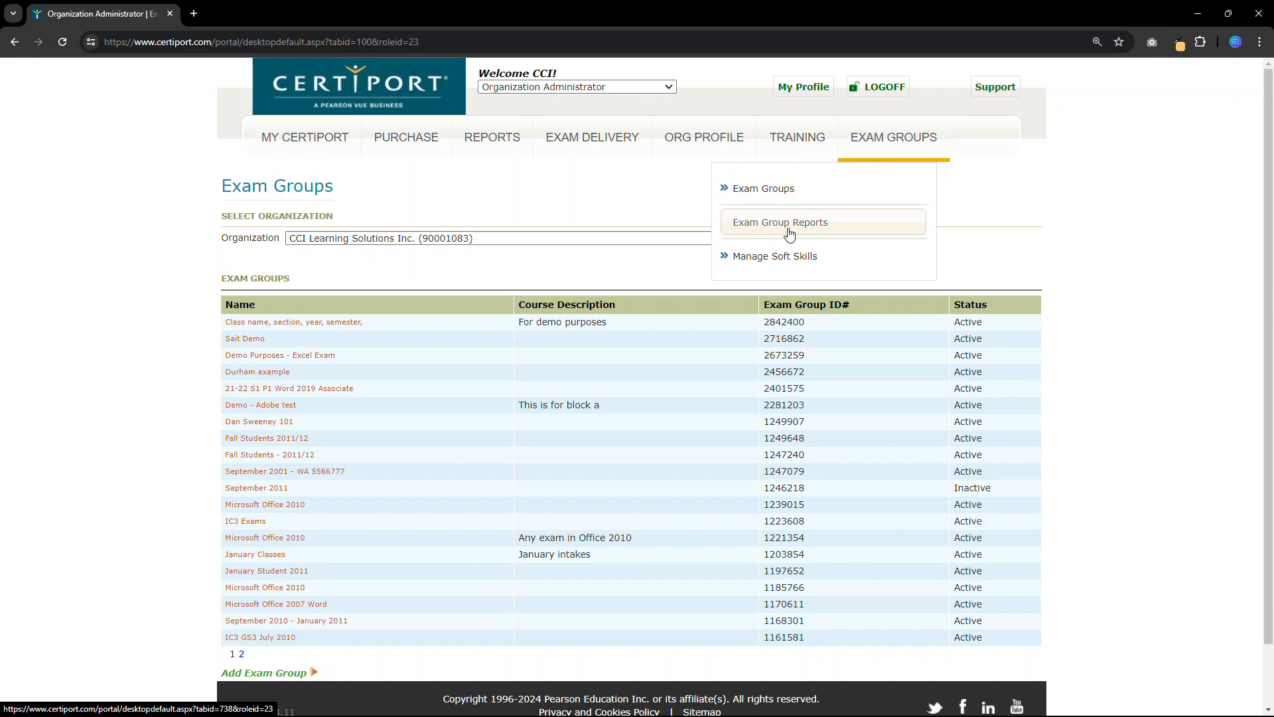
click(761, 223)
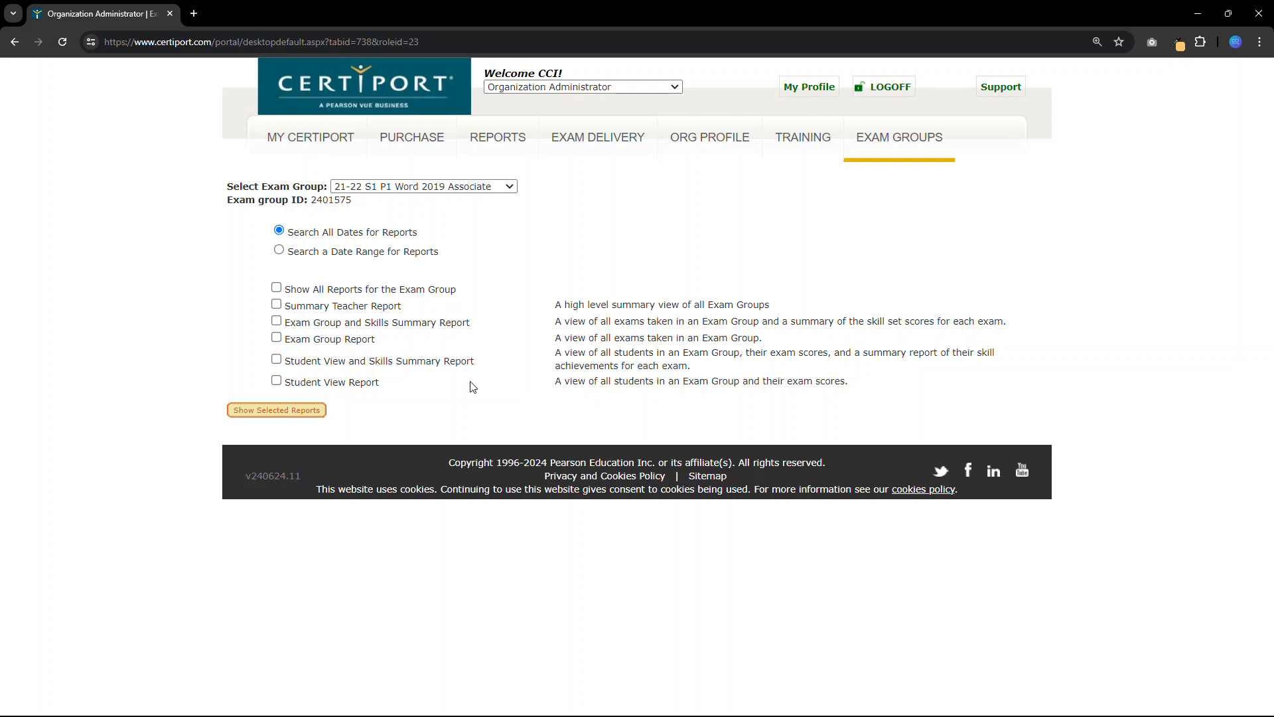
click(278, 250)
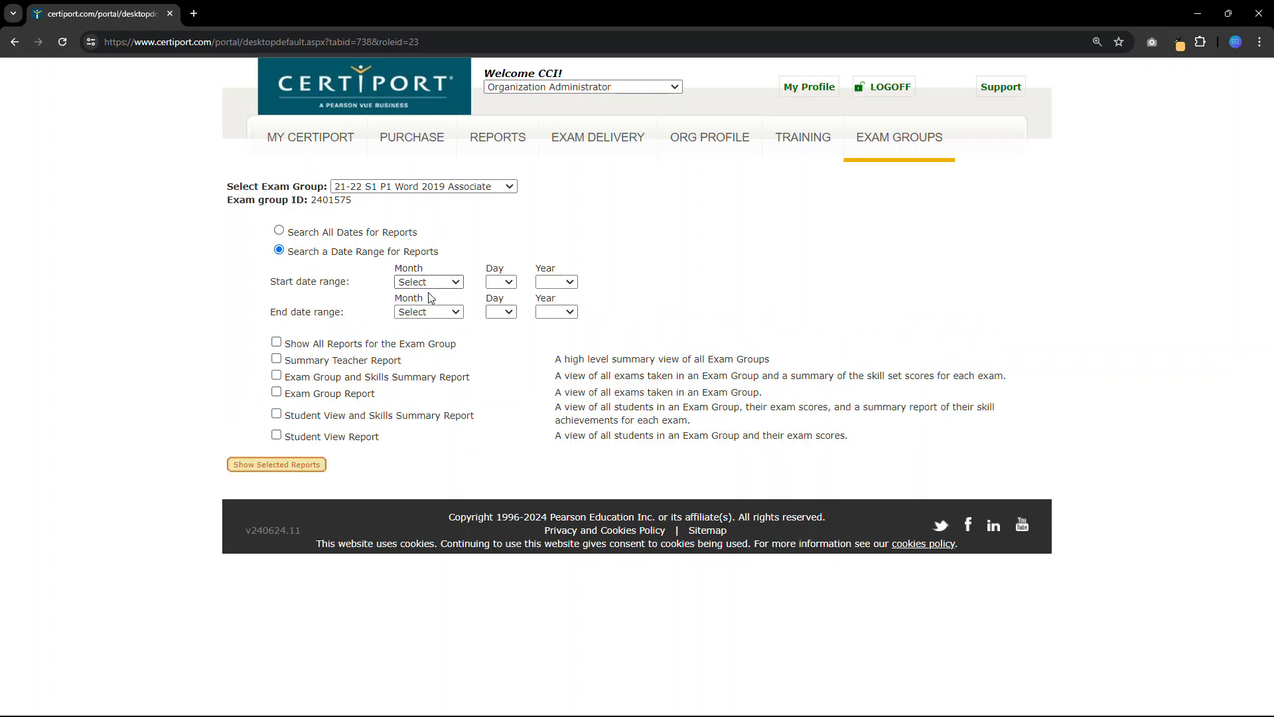